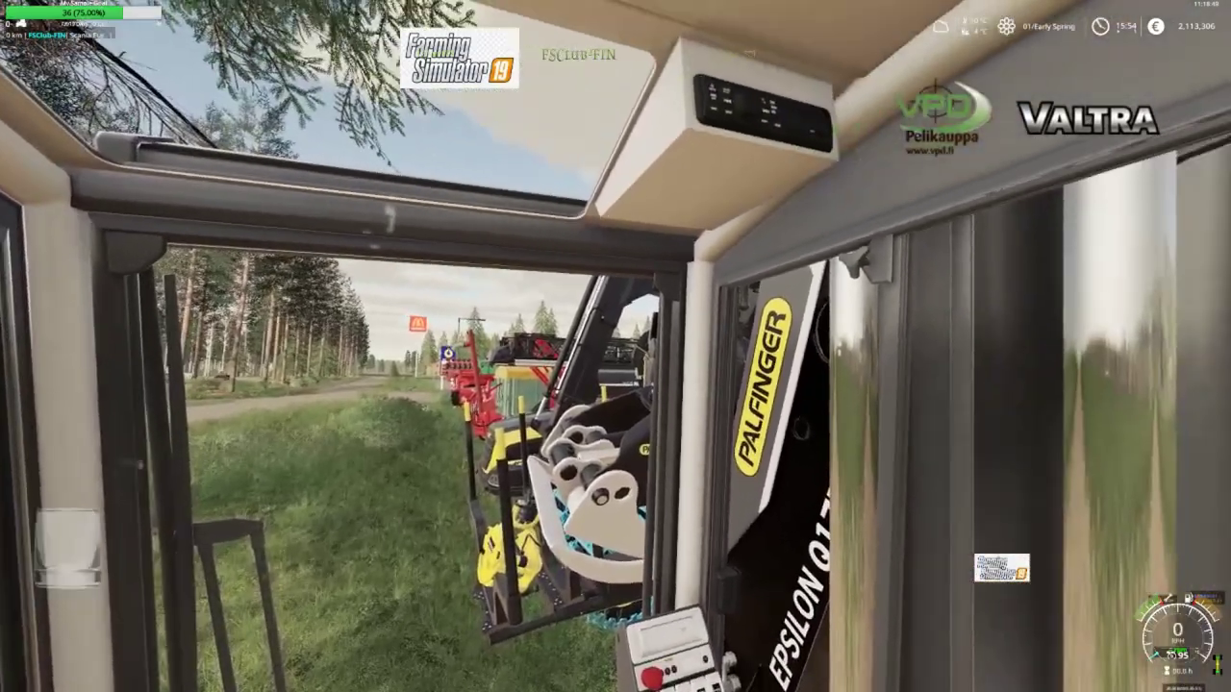
Switch from the game to FaceTrackNoIR and stop the running face tracking.
key("Tab")
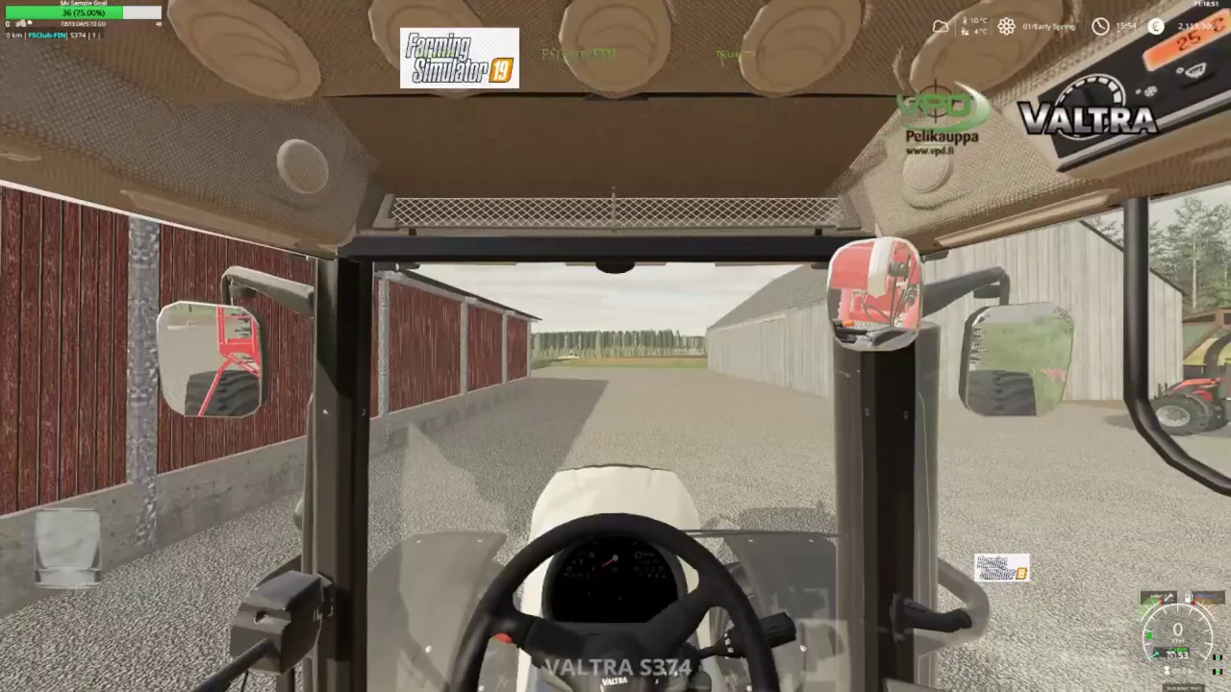
key("Tab")
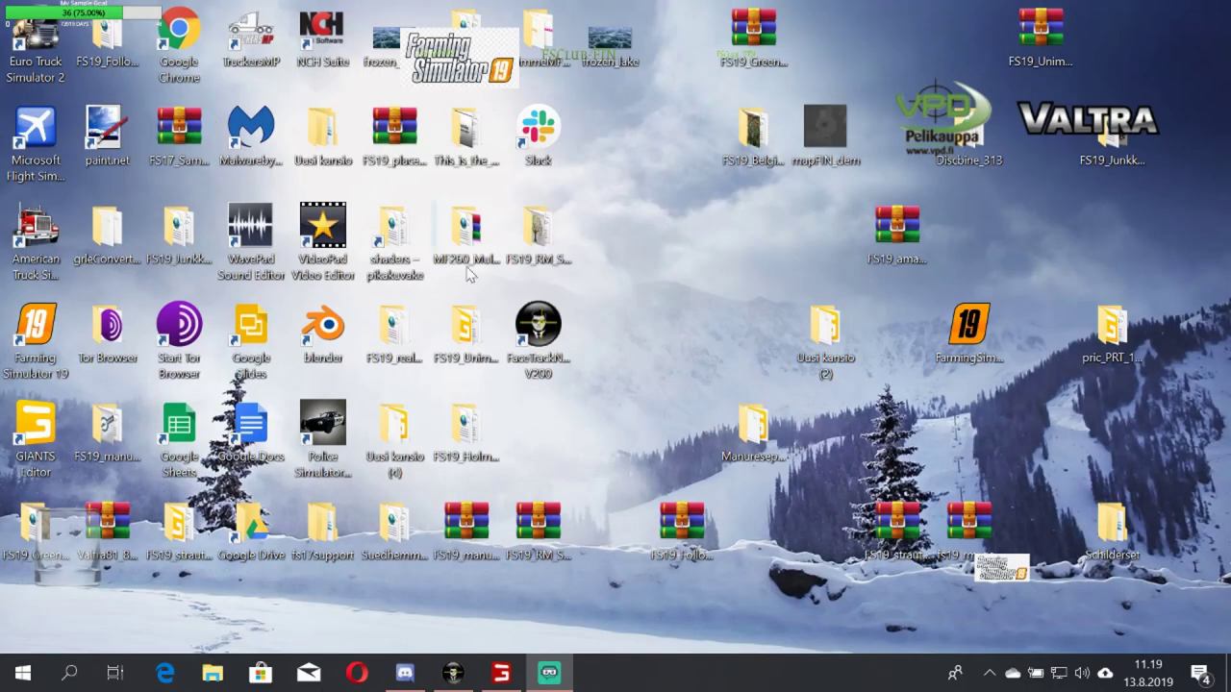
left_click(452, 673)
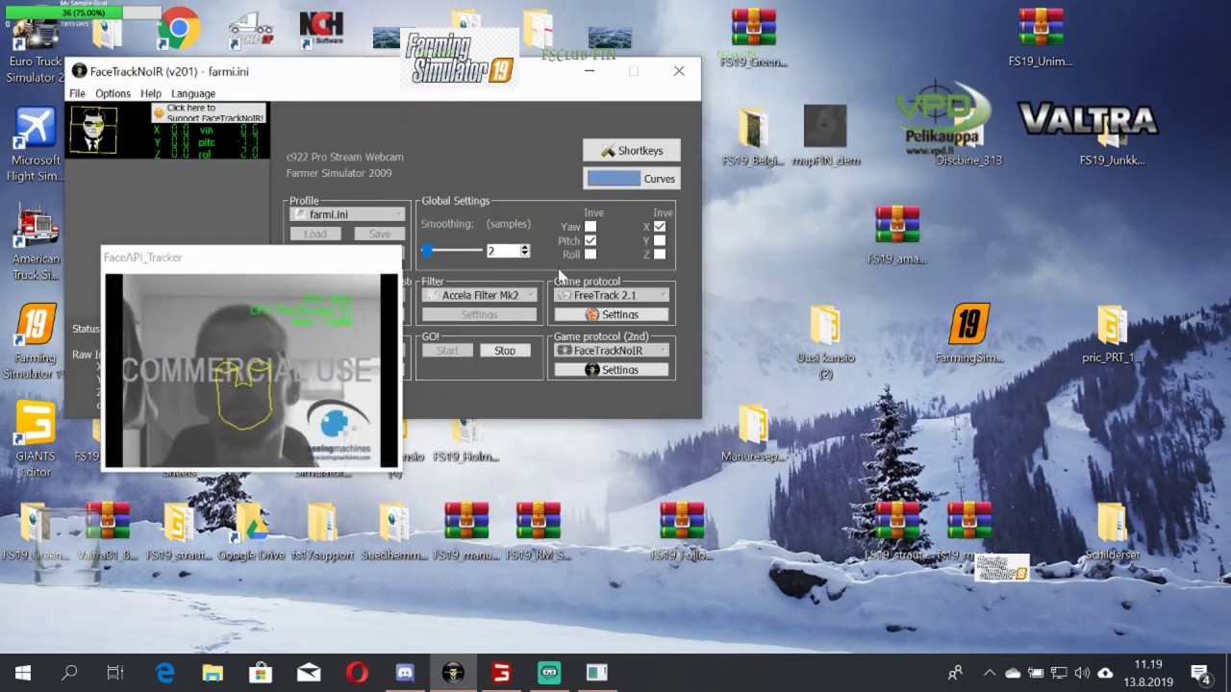
left_click(507, 351)
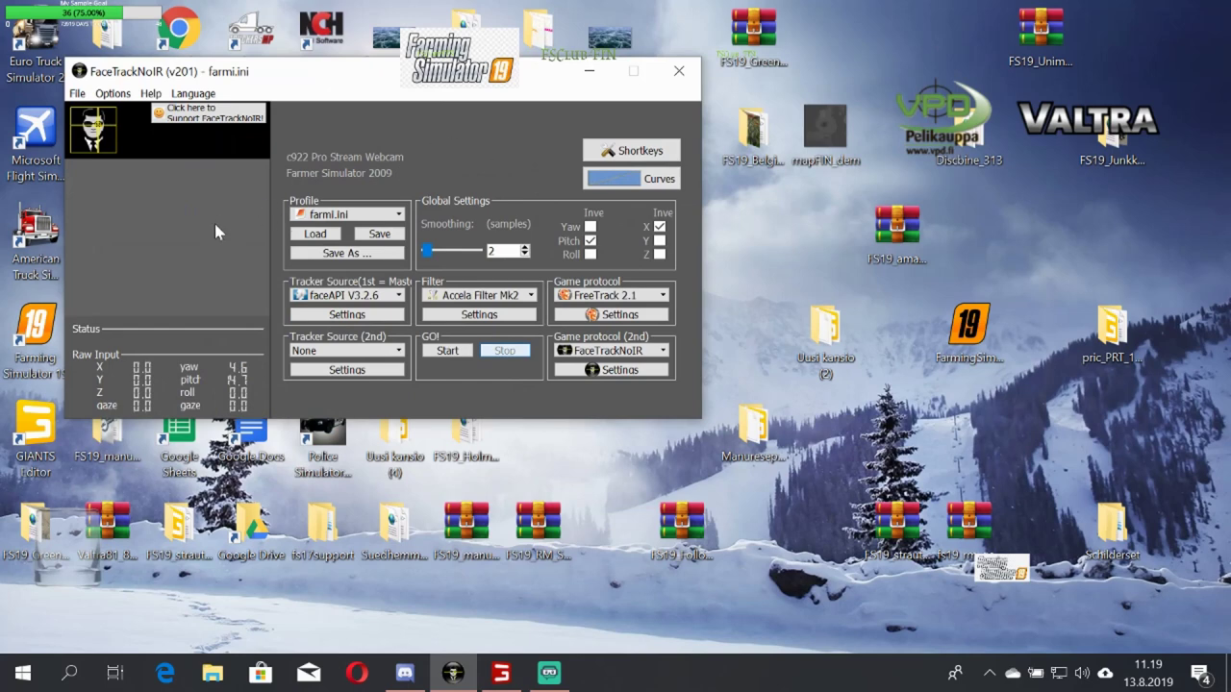
Open Google in Chrome and search for "face track noir".
left_click(357, 674)
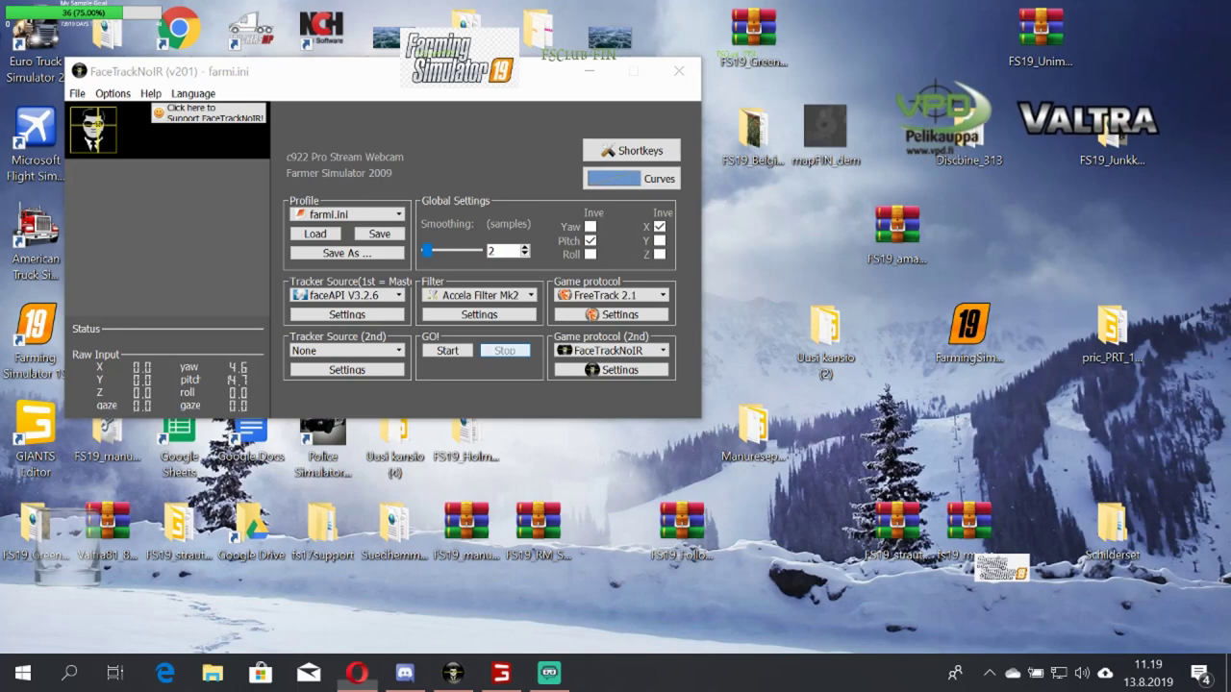
double_click(181, 29)
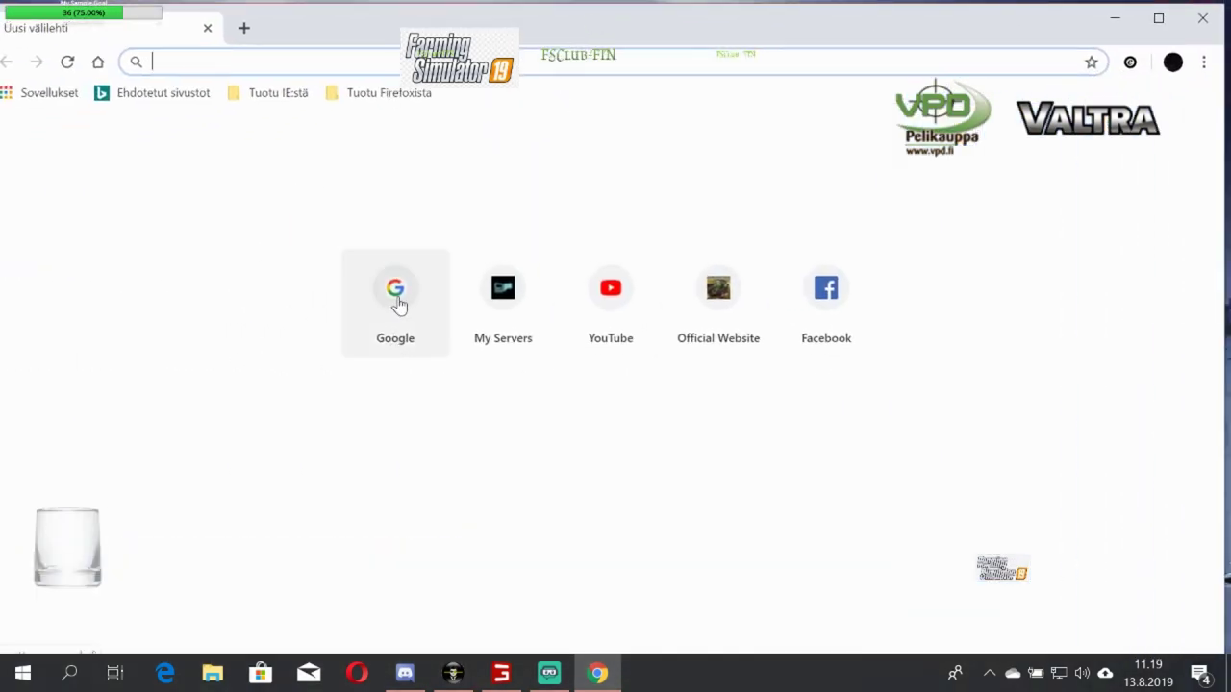
left_click(399, 305)
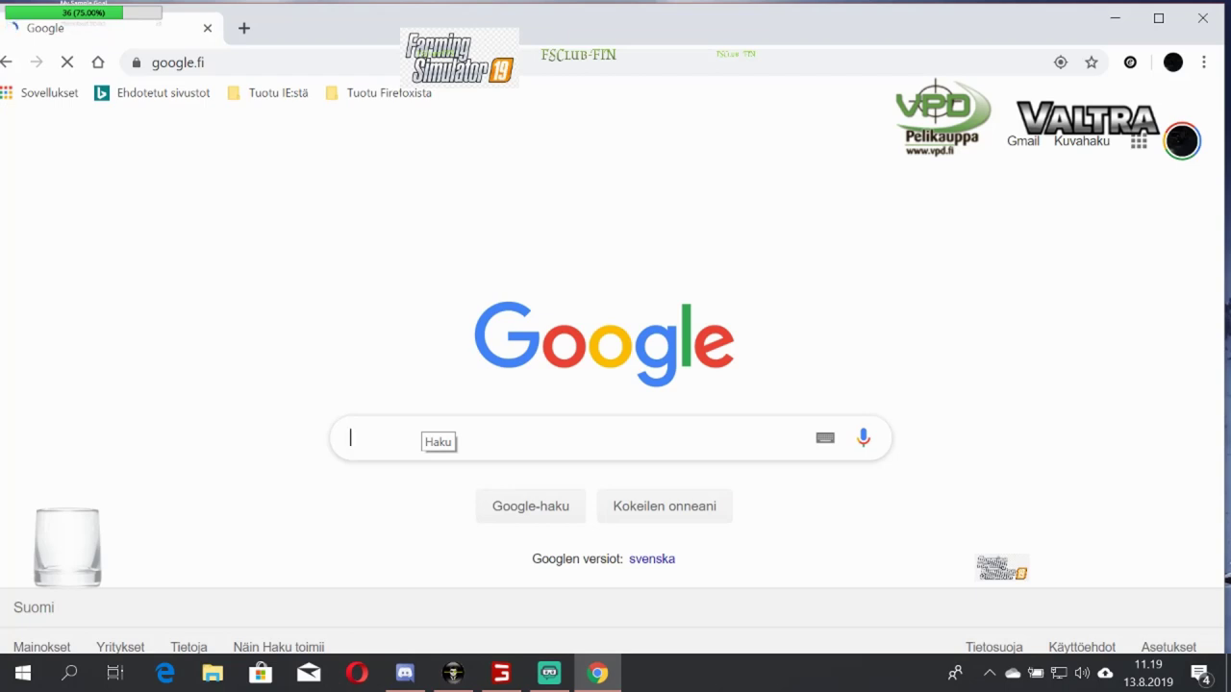
type("face")
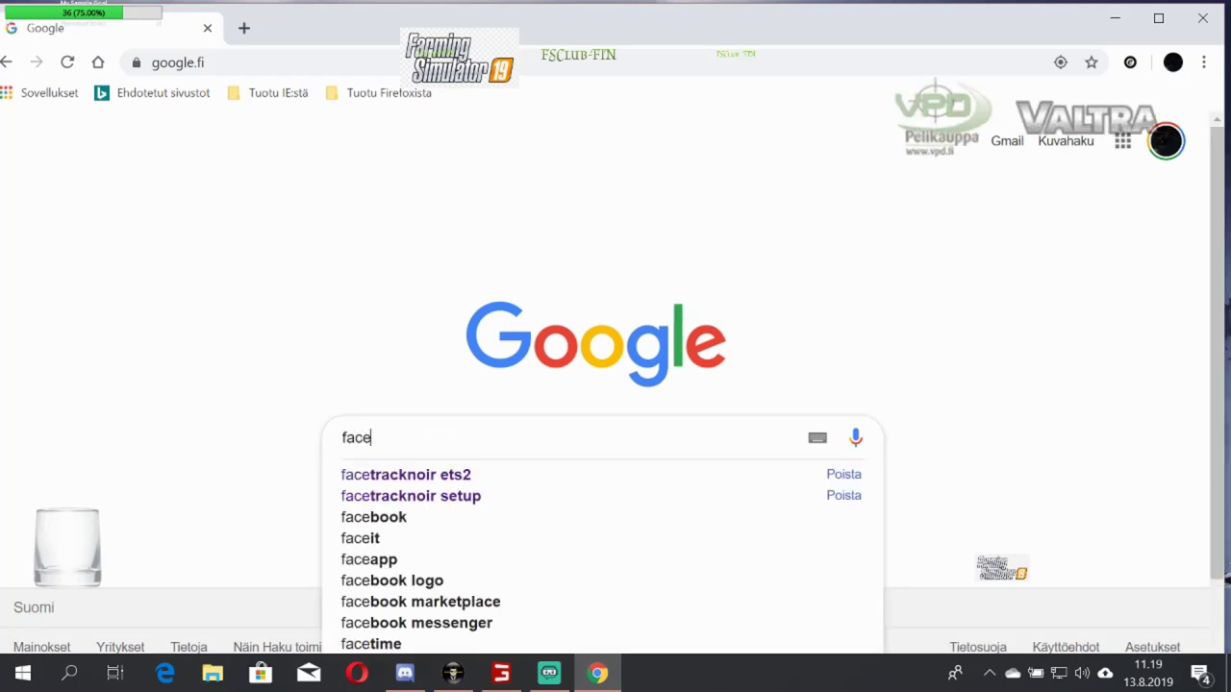
type("trak")
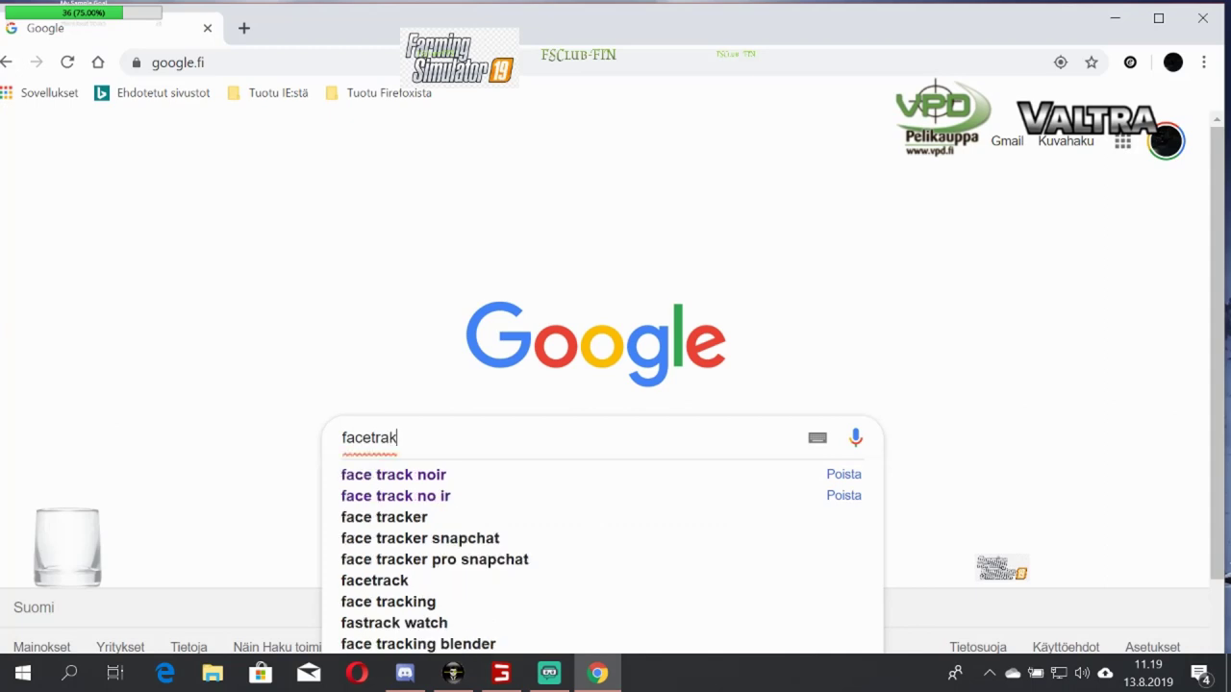
key("Down")
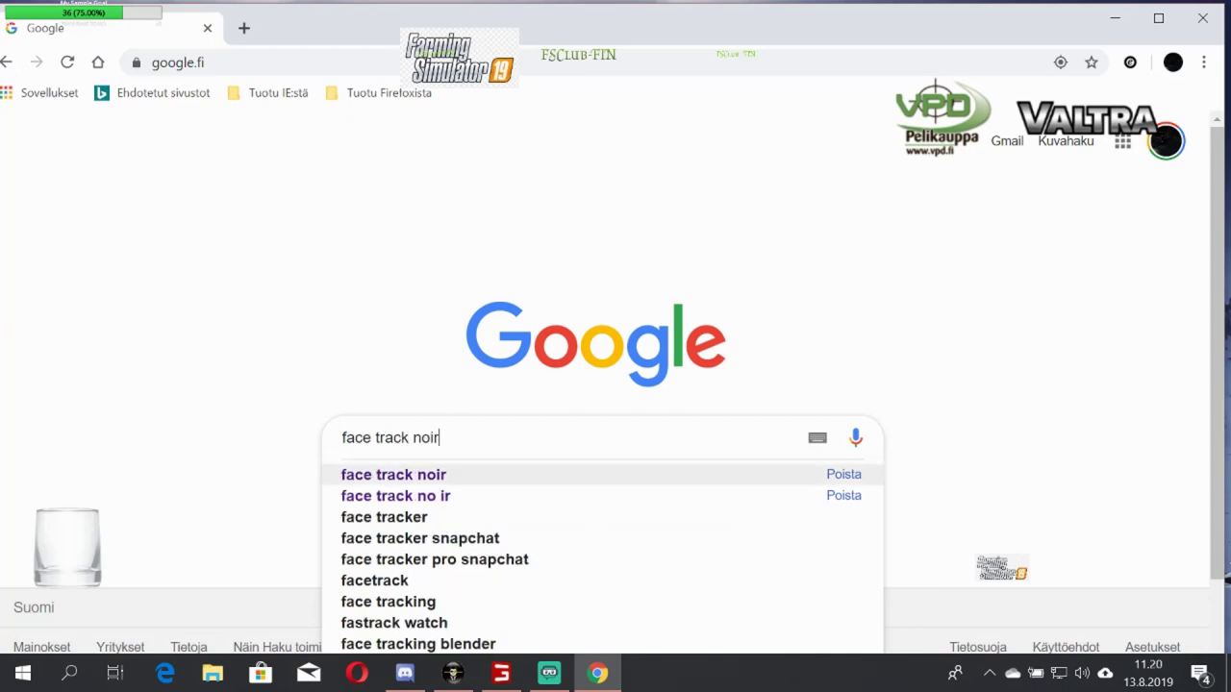
key("Return")
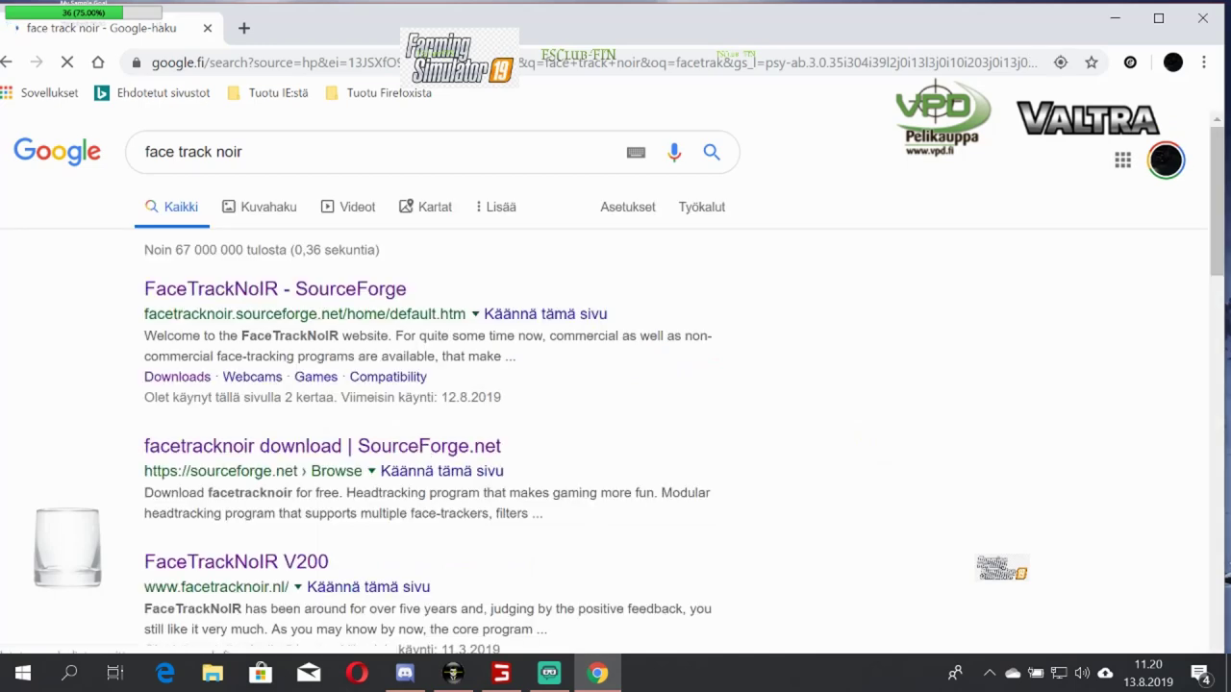
Open the FaceTrackNoIR SourceForge site, view the v200 entry on its Downloads page, and minimize the browser.
left_click(266, 289)
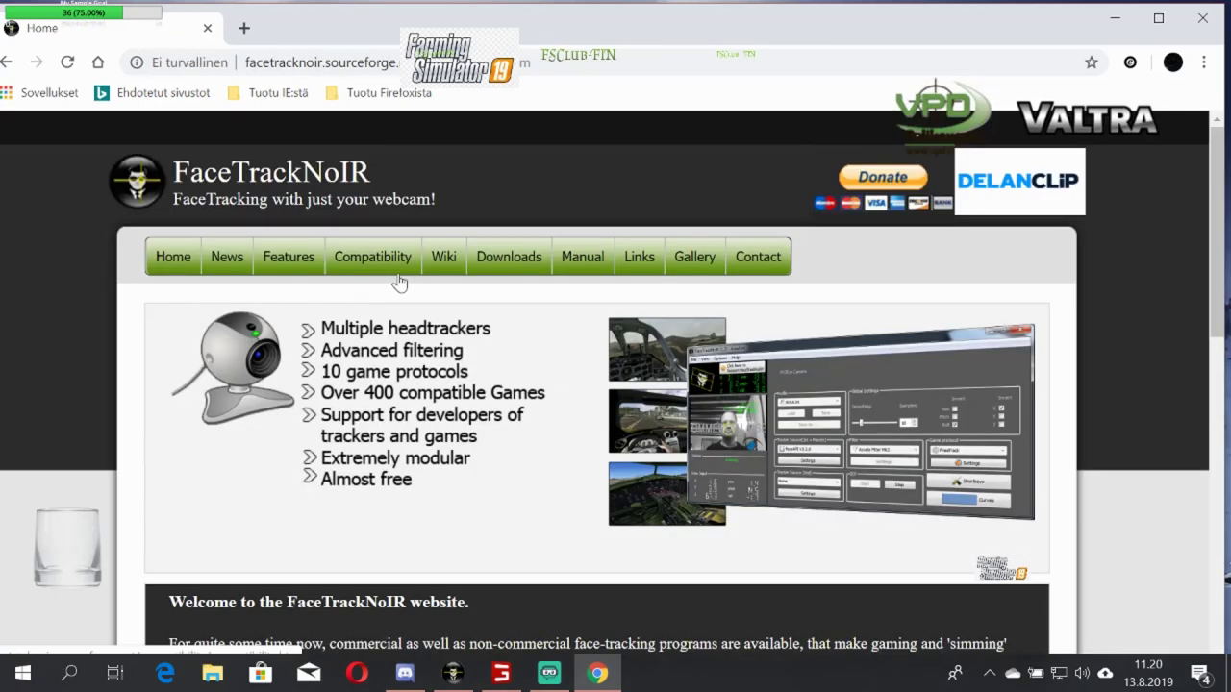
scroll(531, 340, "down", 1)
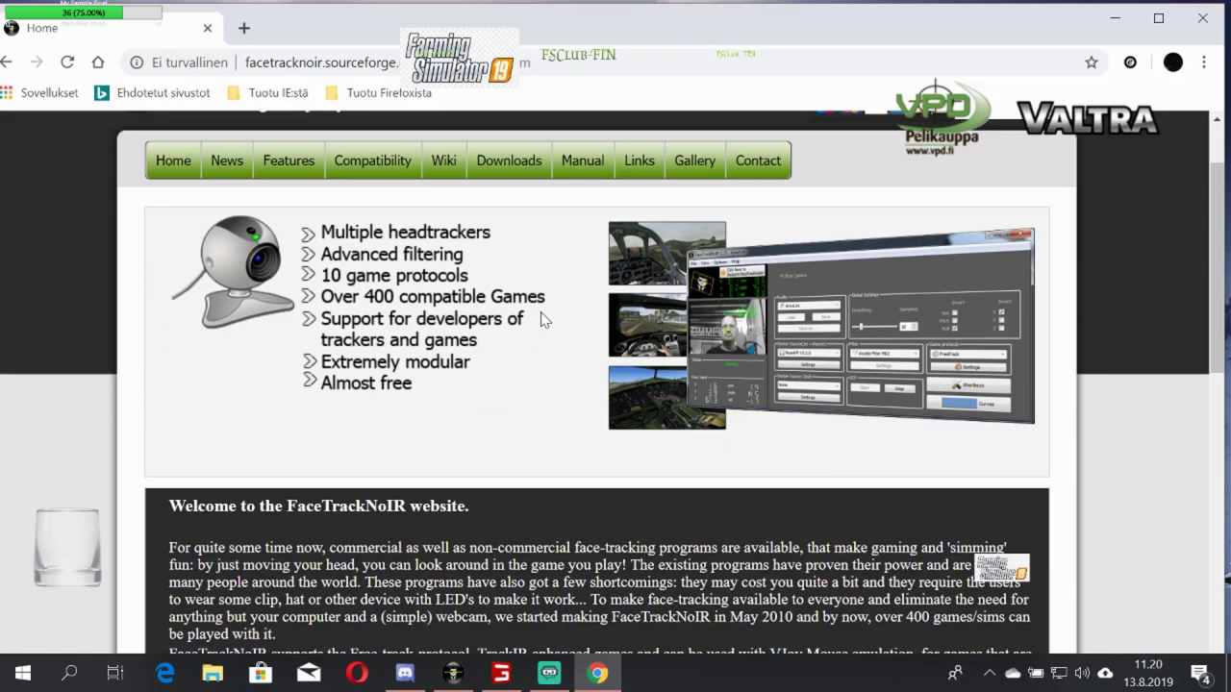
scroll(542, 310, "up", 1)
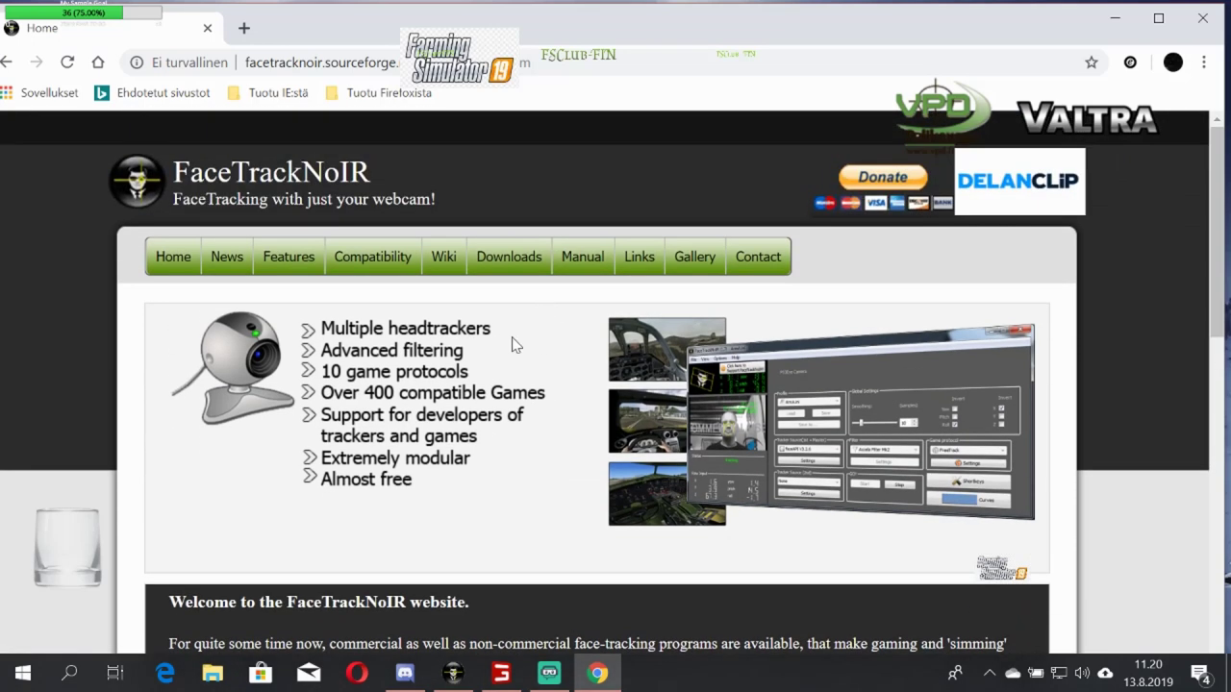
left_click(517, 256)
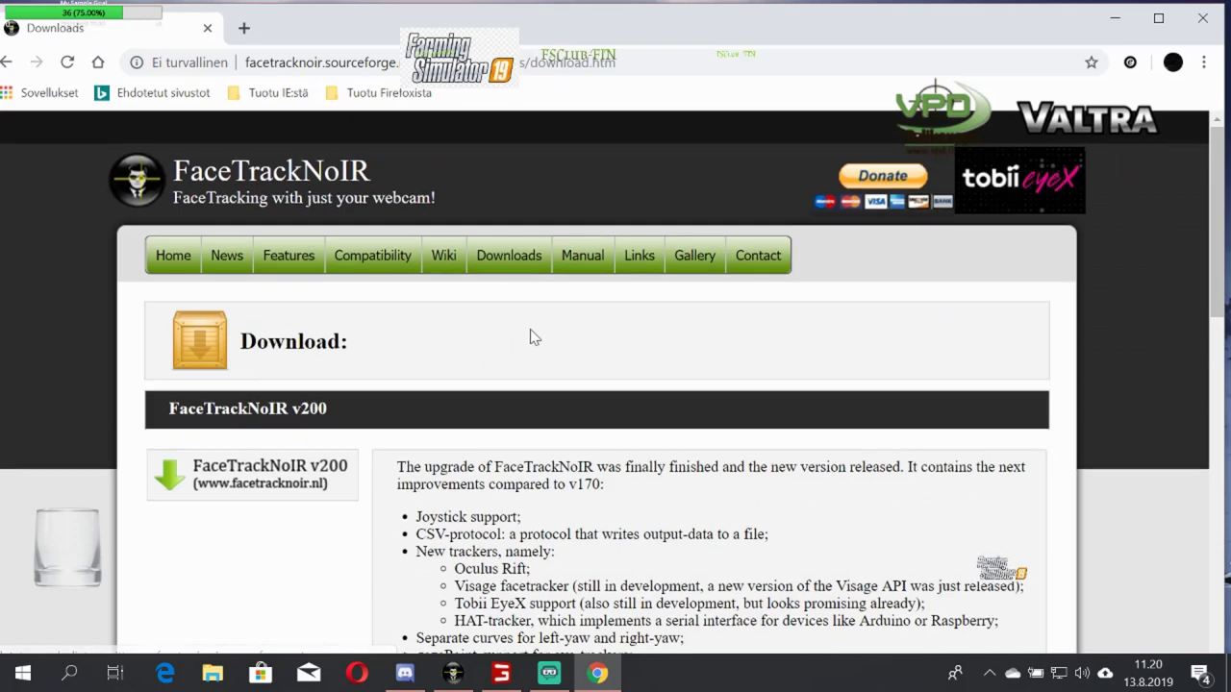
scroll(530, 336, "down", 2)
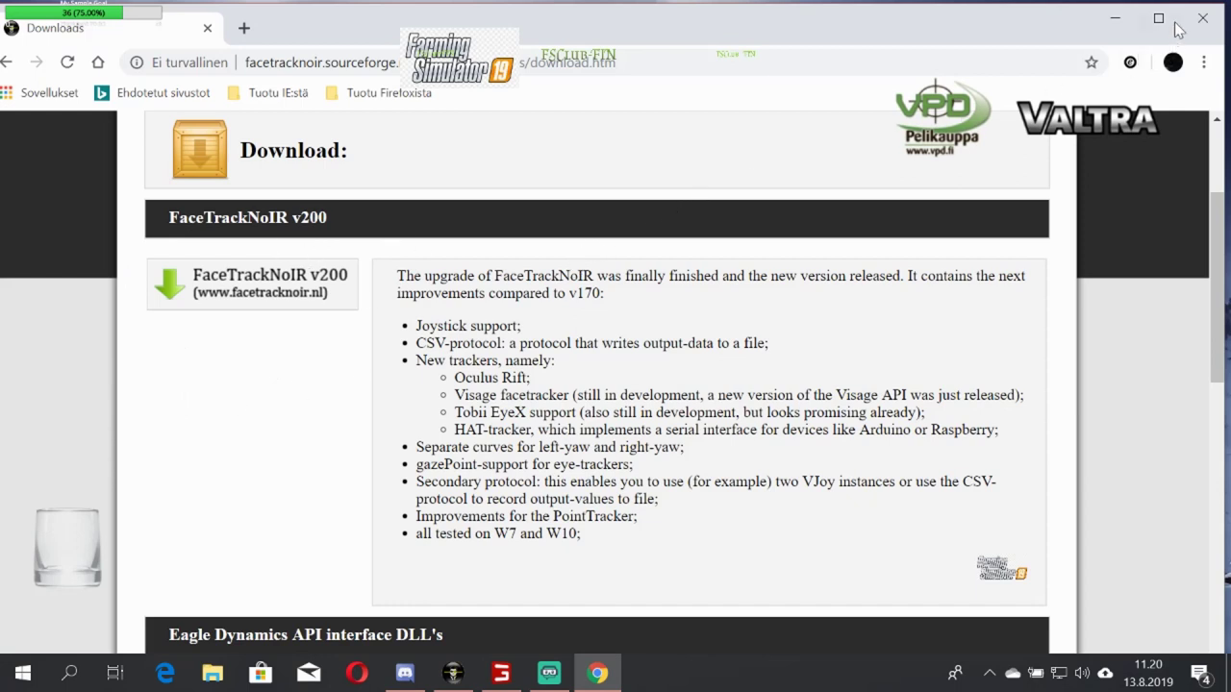
left_click(1114, 19)
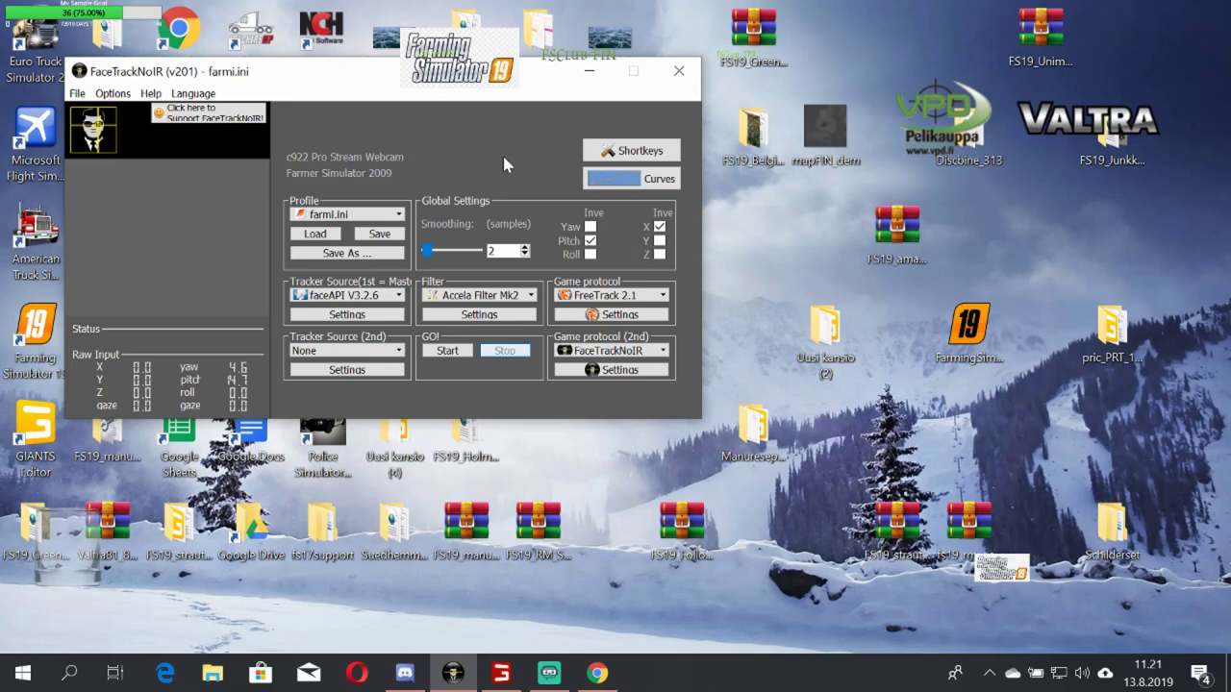
Look through the available profiles and primary tracker sources, keeping farmi.ini and faceAPI V3.2.6.
left_click(398, 220)
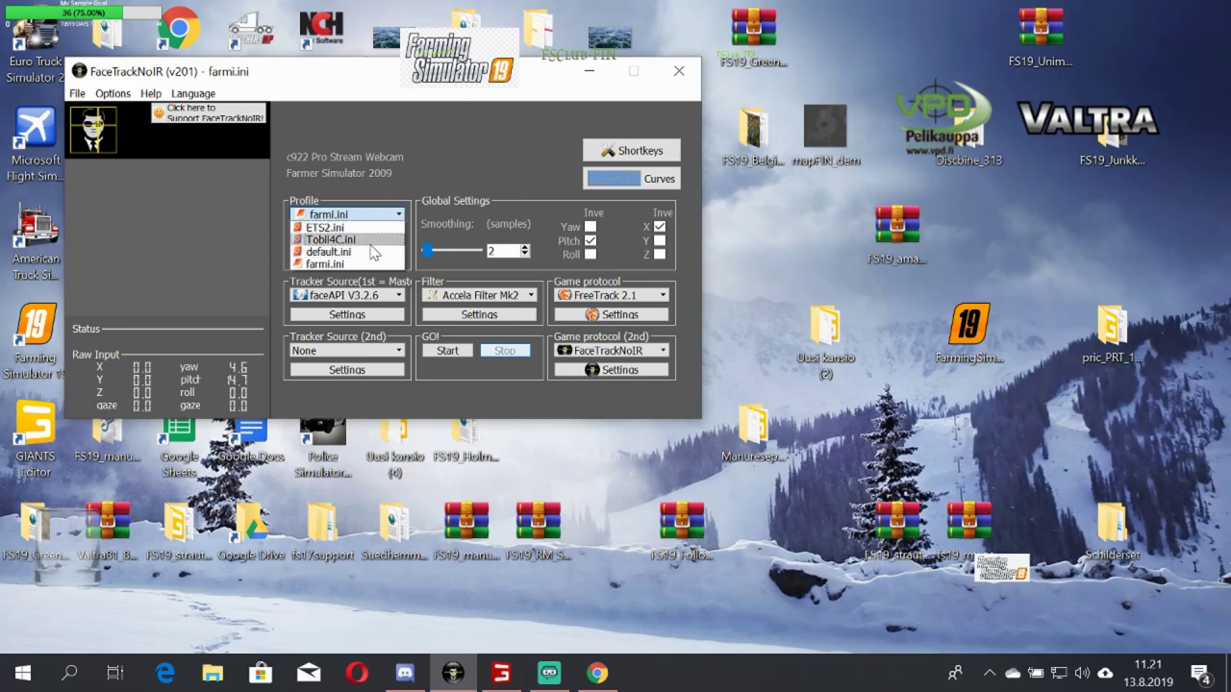
left_click(364, 203)
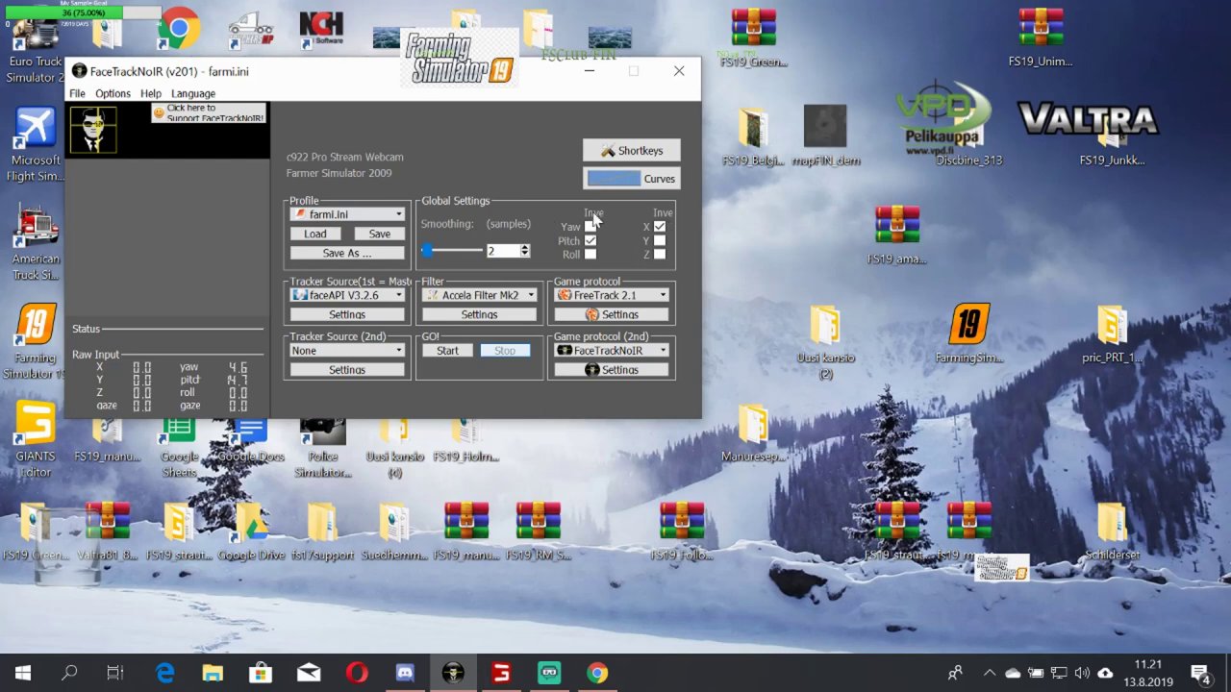
left_click(659, 228)
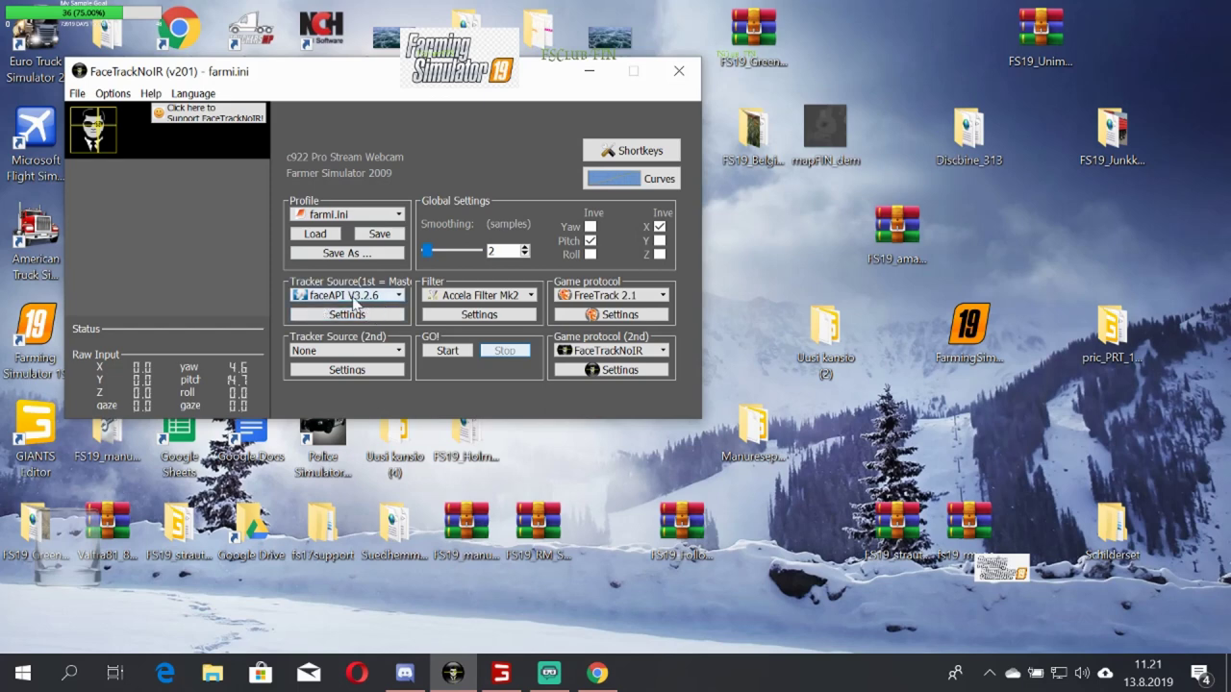
left_click(400, 296)
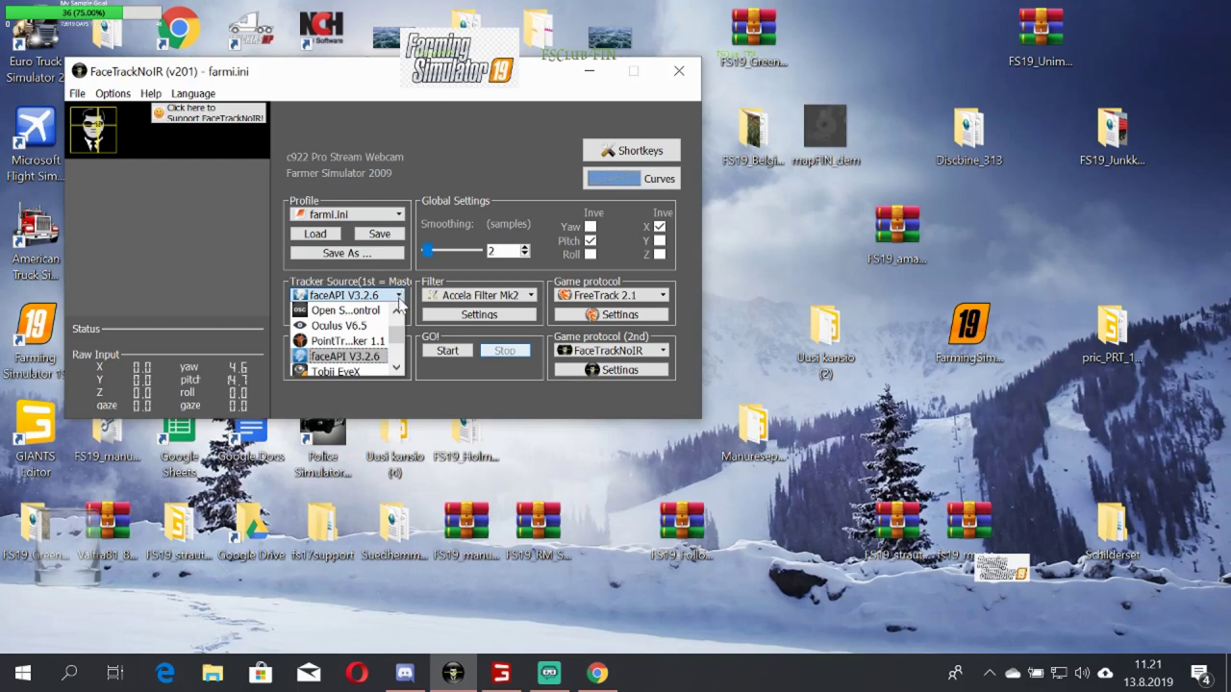
scroll(380, 322, "down", 2)
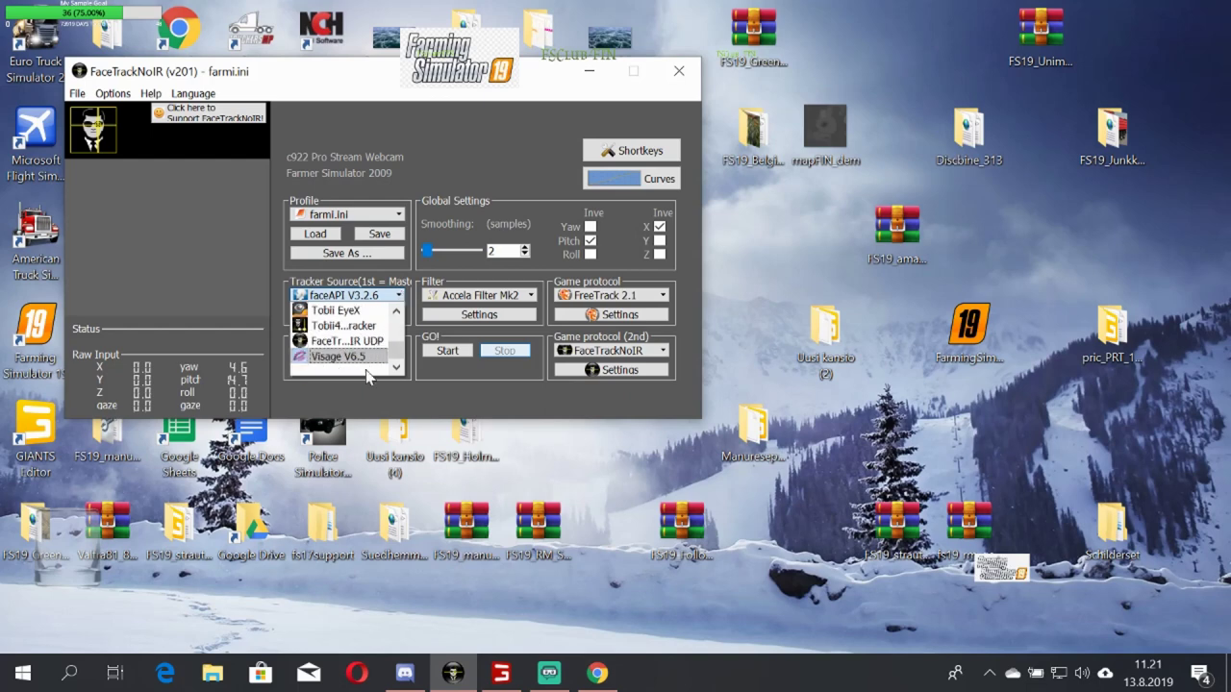
left_click(374, 297)
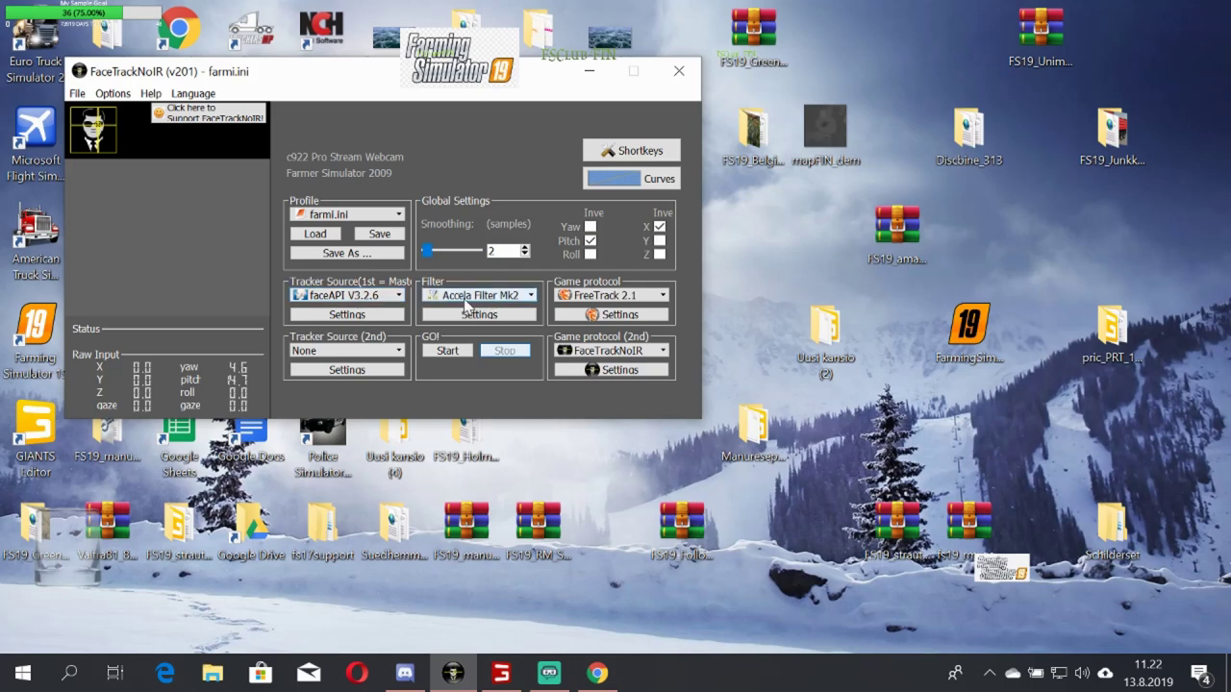
Choose Accela Filter Mk2 as the filter and FreeTrack 2.1 as the primary game protocol.
left_click(533, 297)
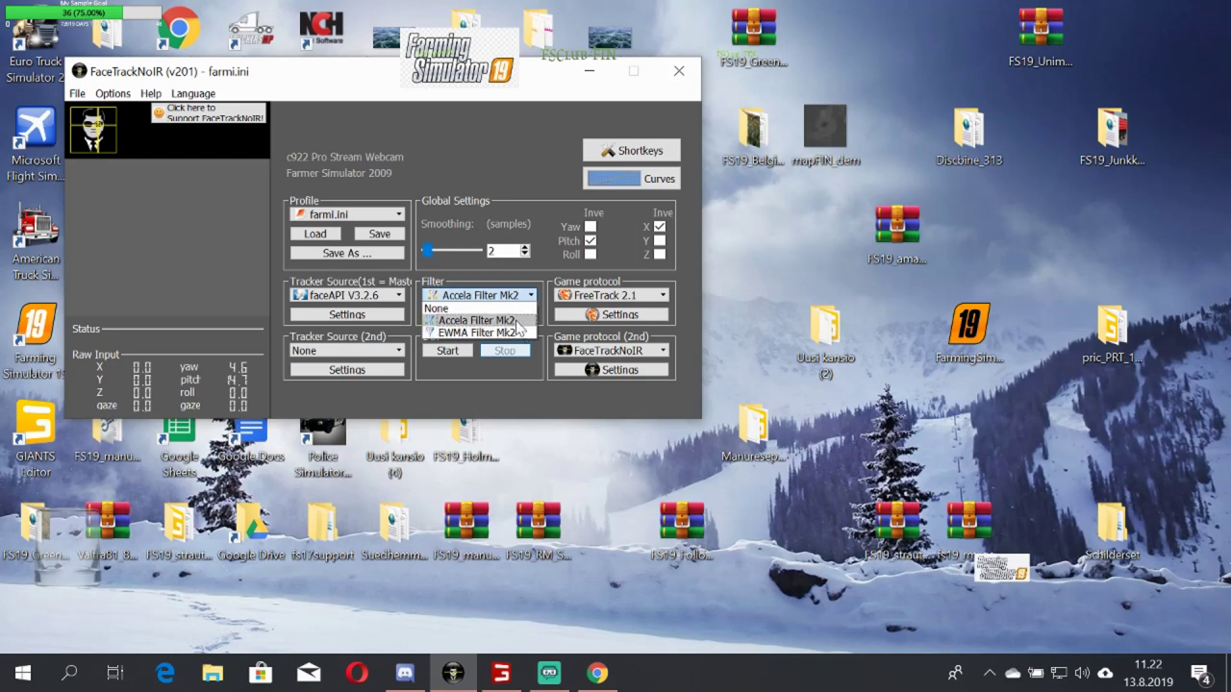
left_click(516, 320)
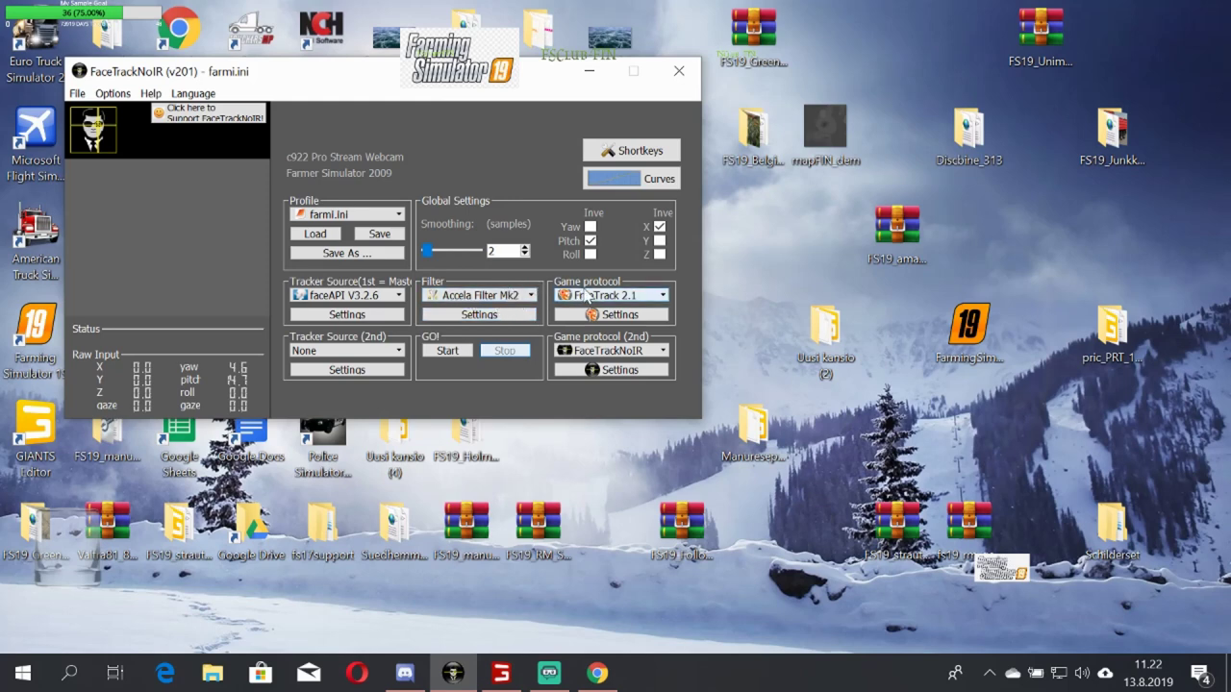
left_click(661, 296)
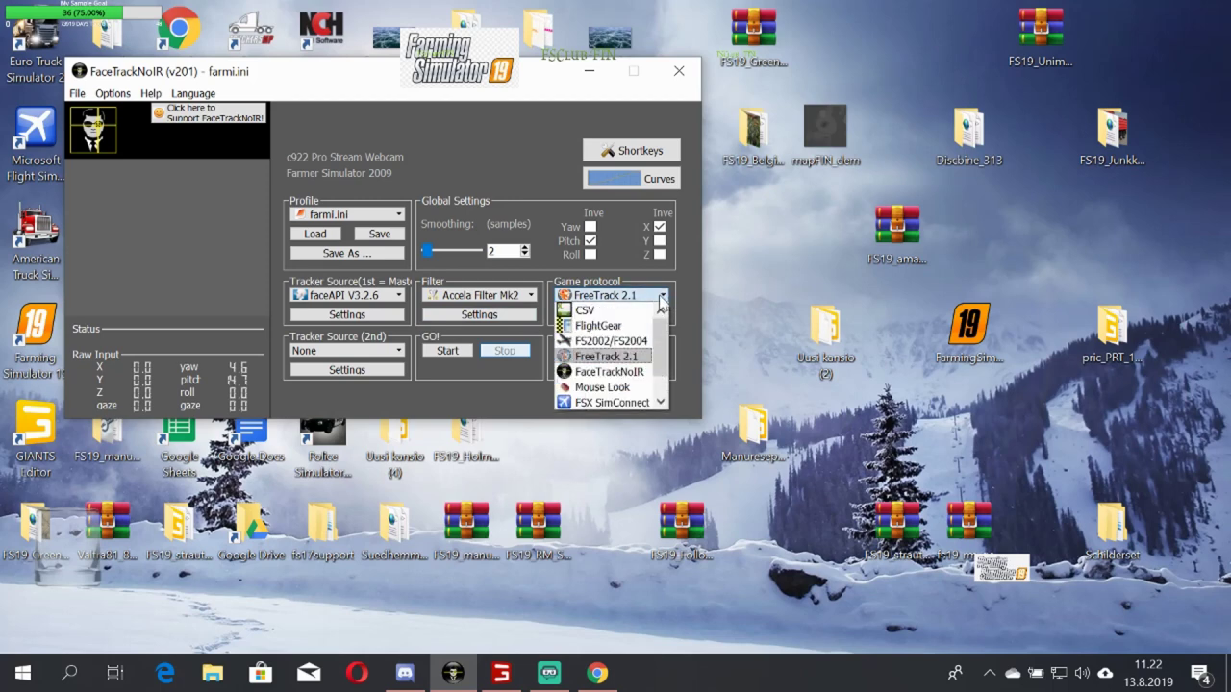
scroll(630, 384, "down", 1)
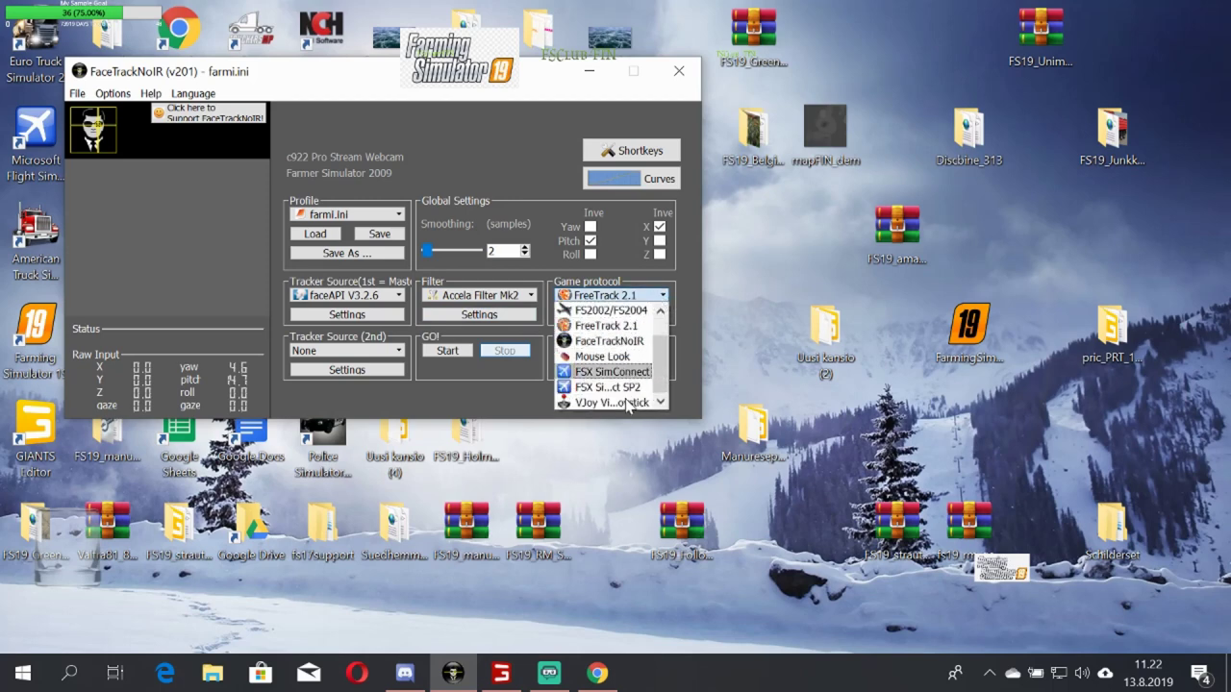
scroll(630, 399, "up", 1)
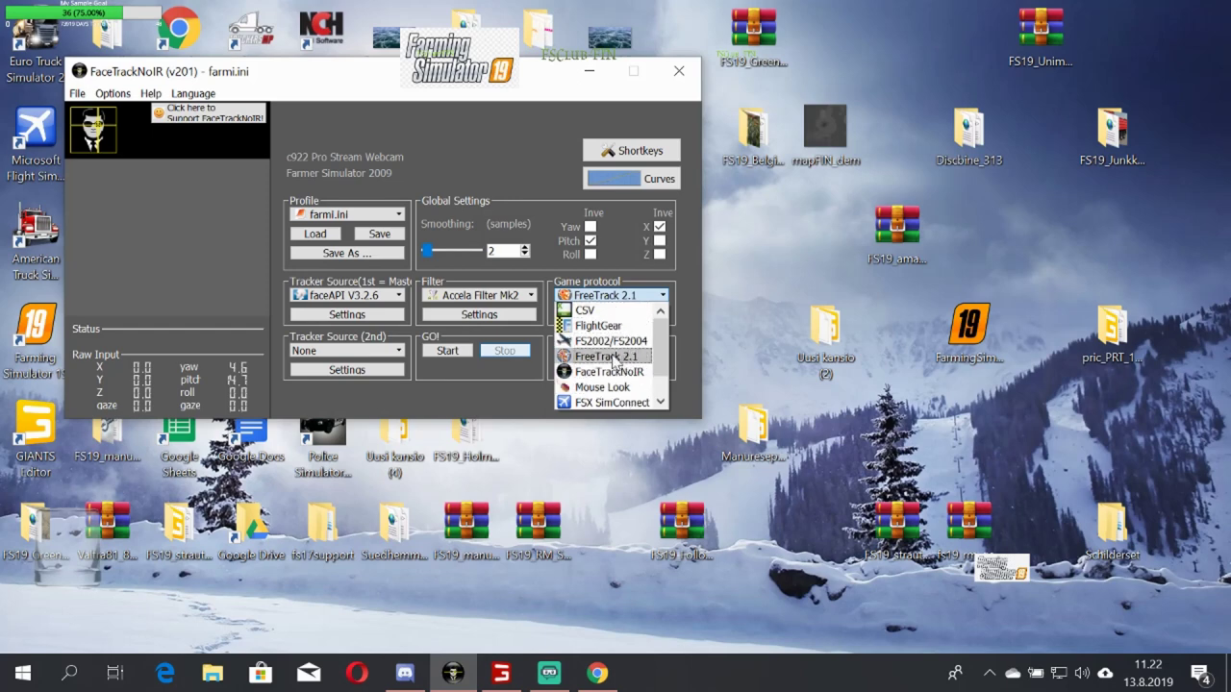
left_click(608, 356)
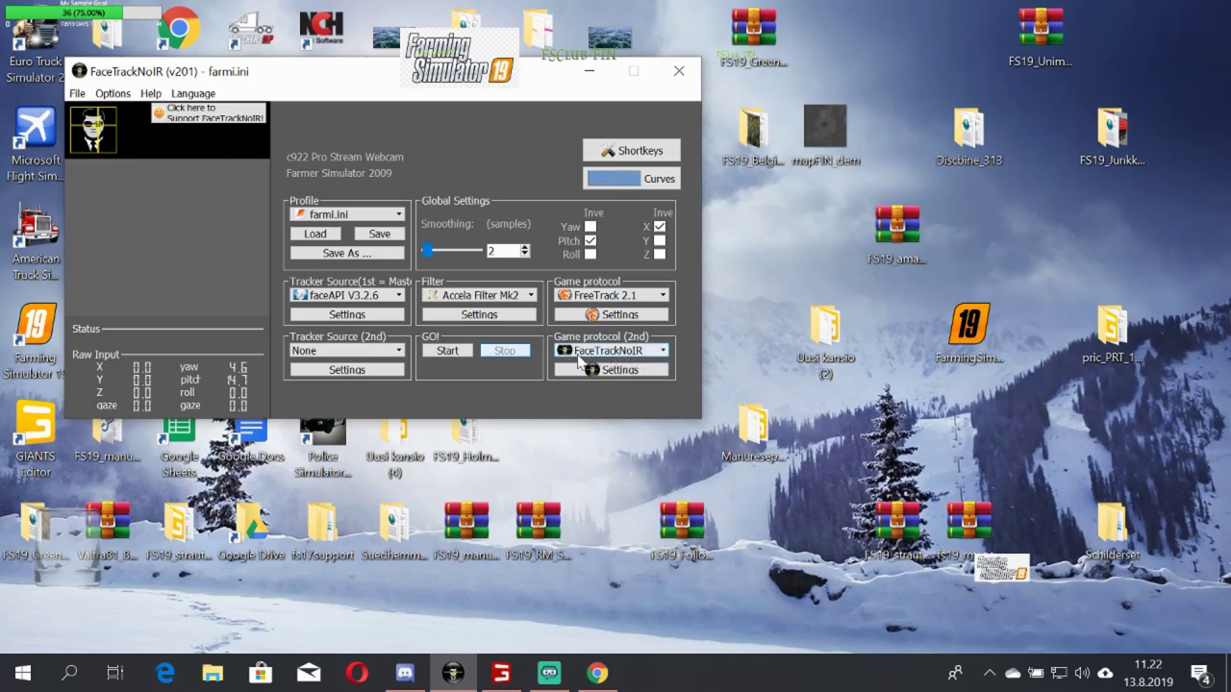
Choose FaceTrackNoIR as the second game protocol and keep the second tracker source at None.
left_click(660, 352)
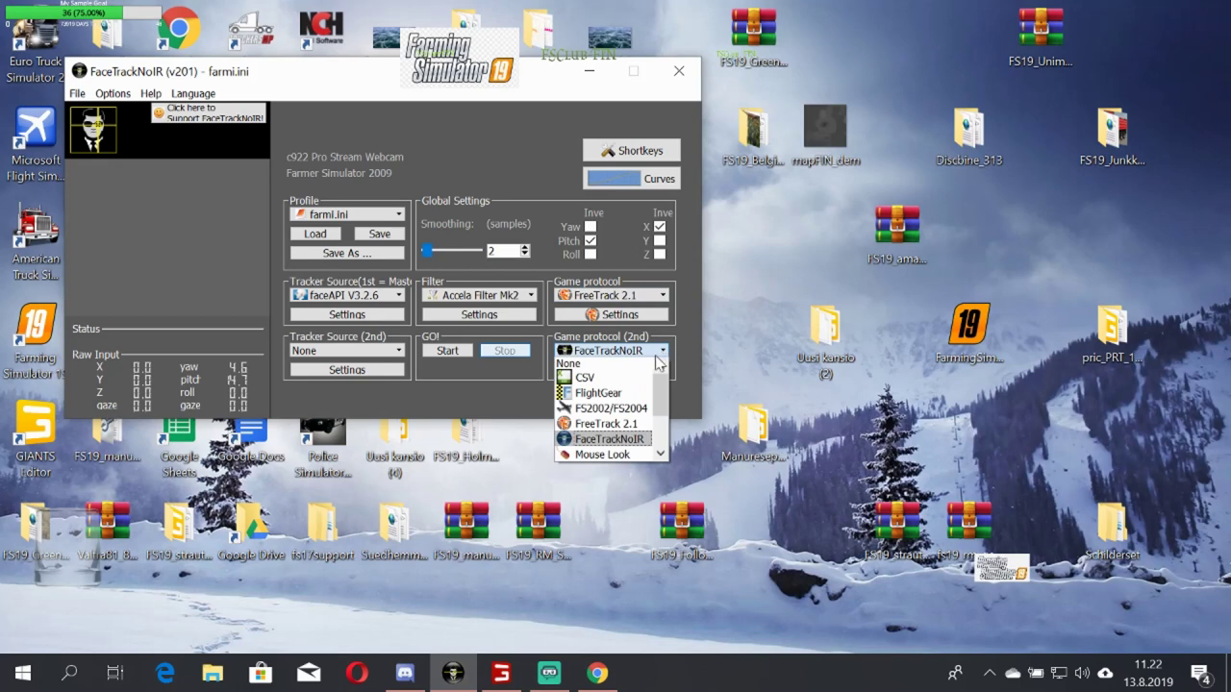
scroll(625, 456, "down", 1)
scroll(624, 456, "up", 1)
scroll(623, 450, "up", 1)
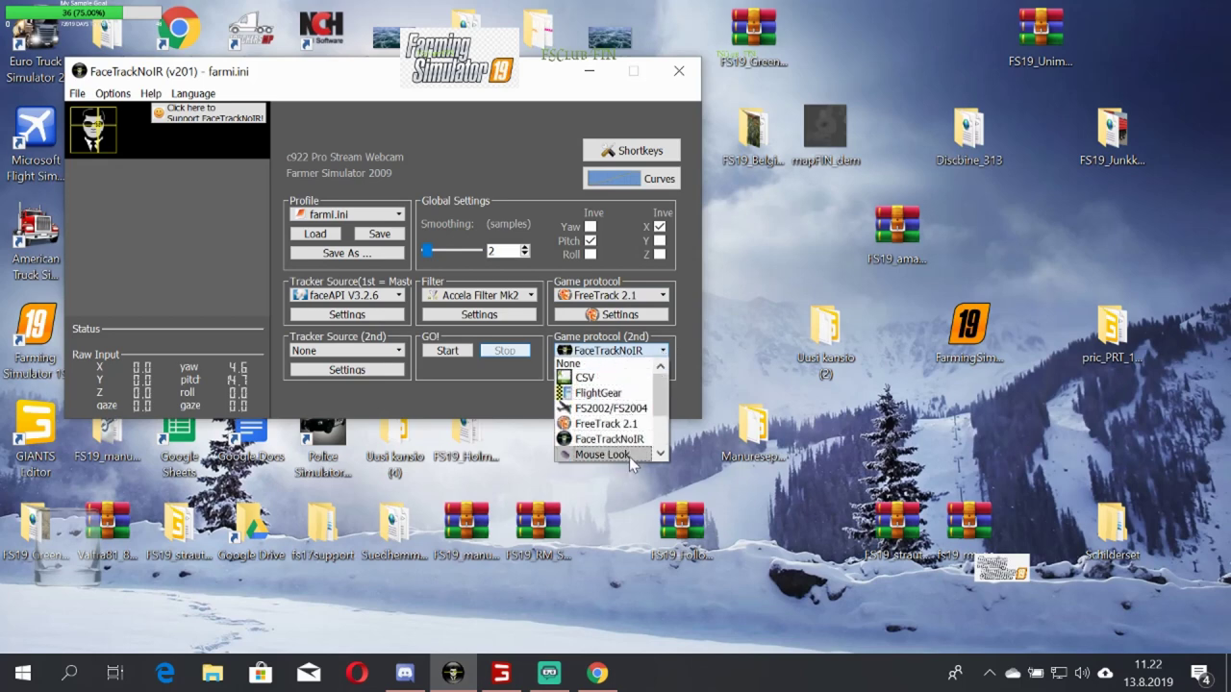
left_click(616, 439)
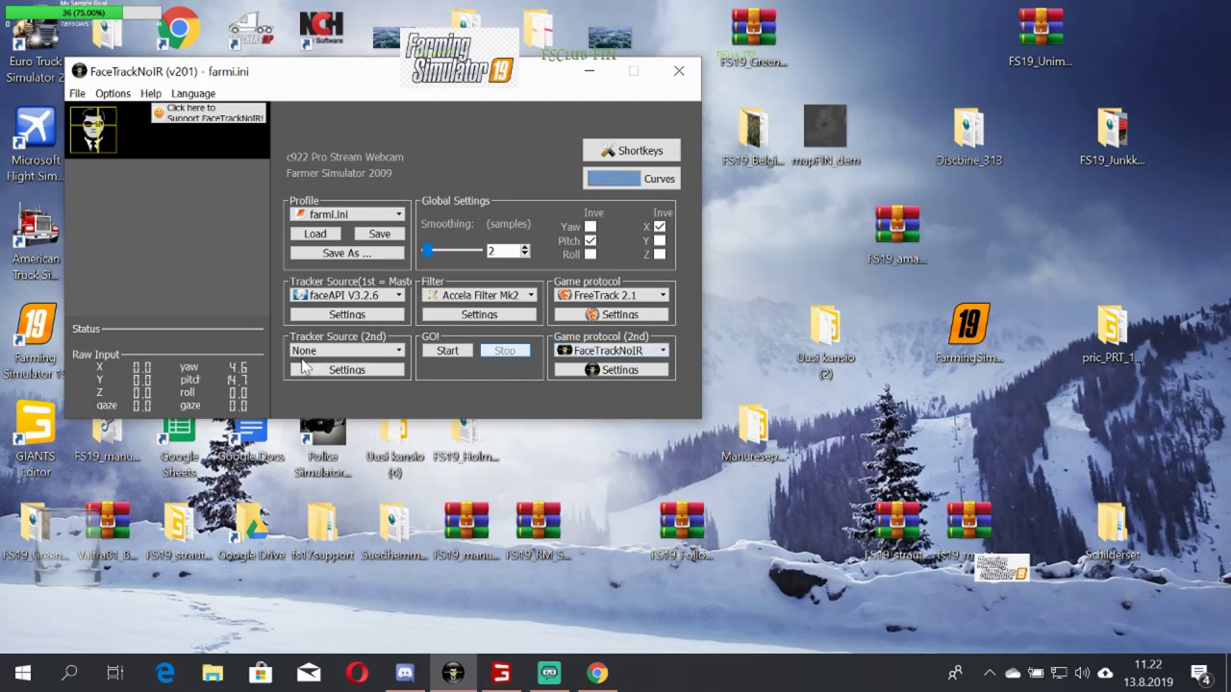
left_click(398, 352)
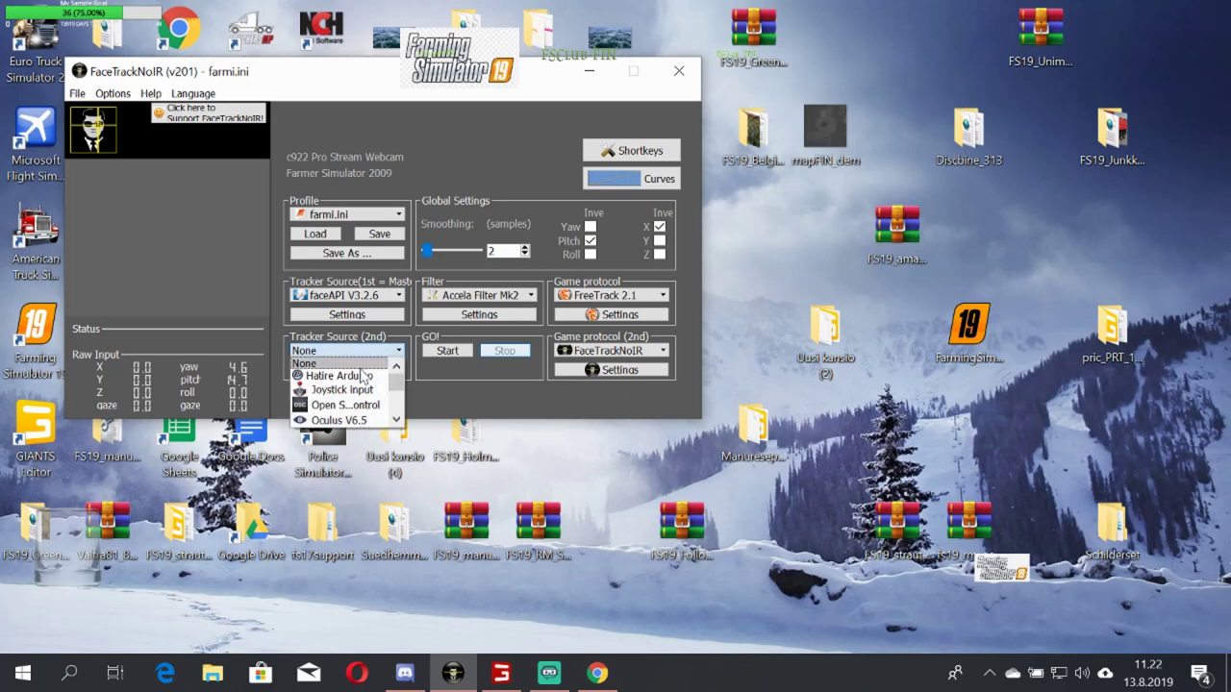
left_click(437, 384)
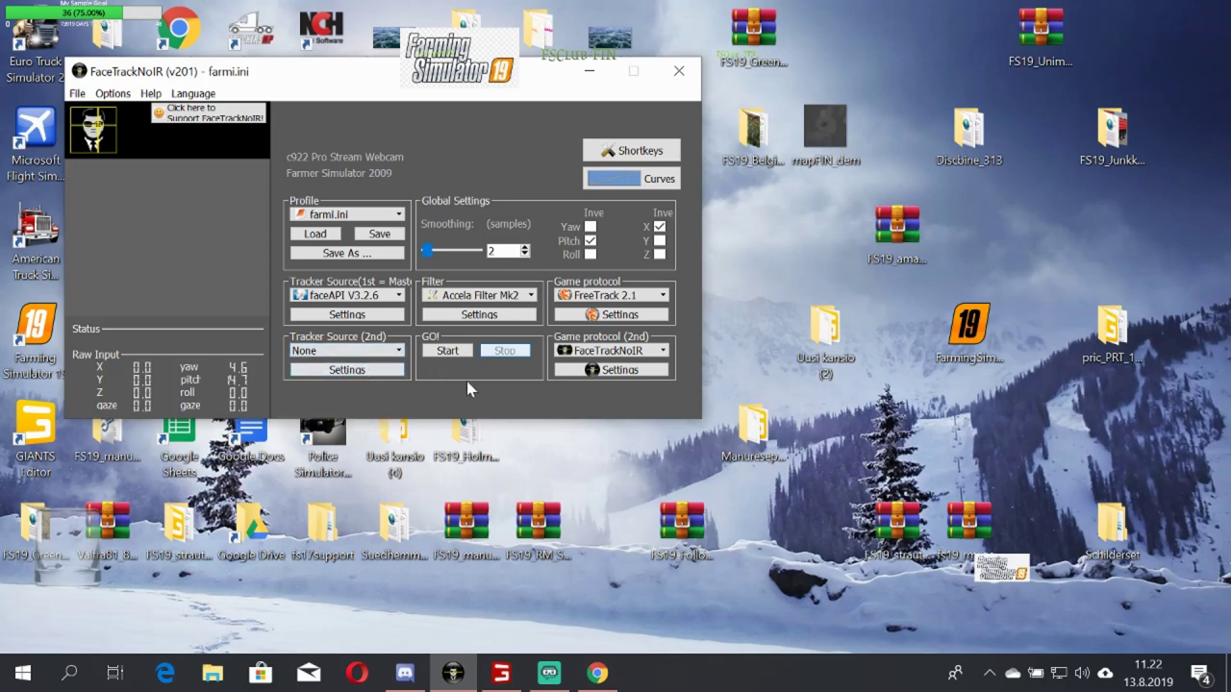
Save the faceAPI tracker settings with the pitch and yaw axes enabled, and check the Accela filter's rotation curve.
left_click(364, 315)
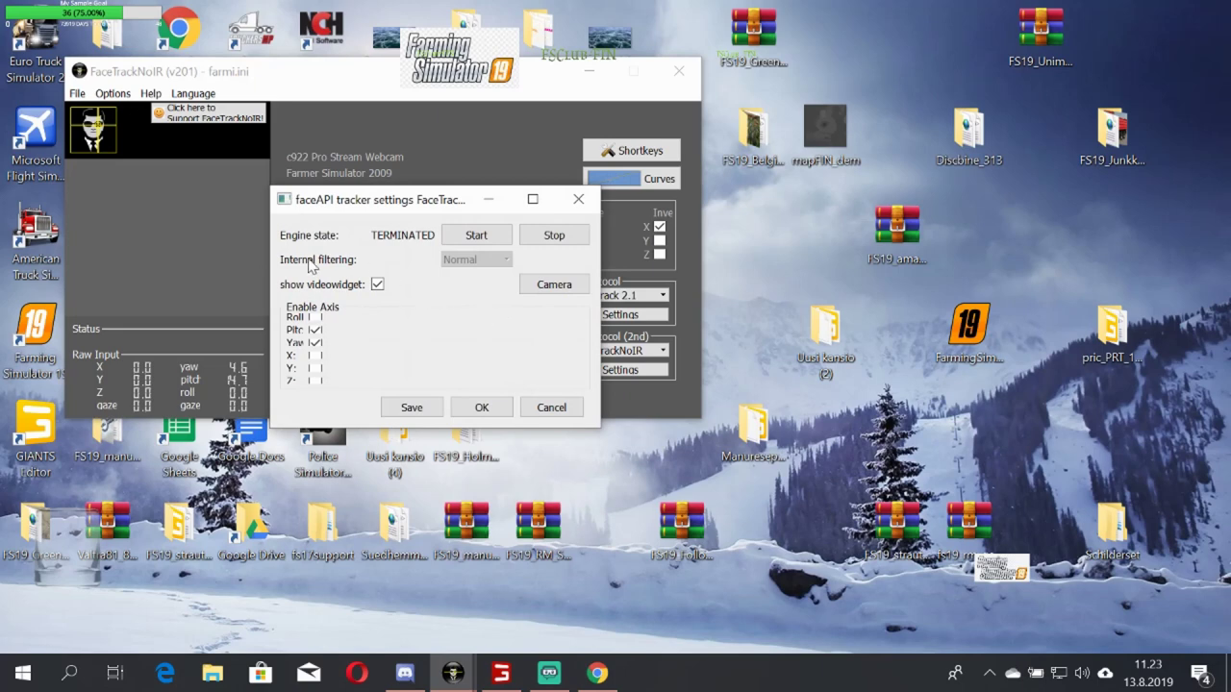
left_click(314, 344)
left_click(426, 410)
left_click(484, 408)
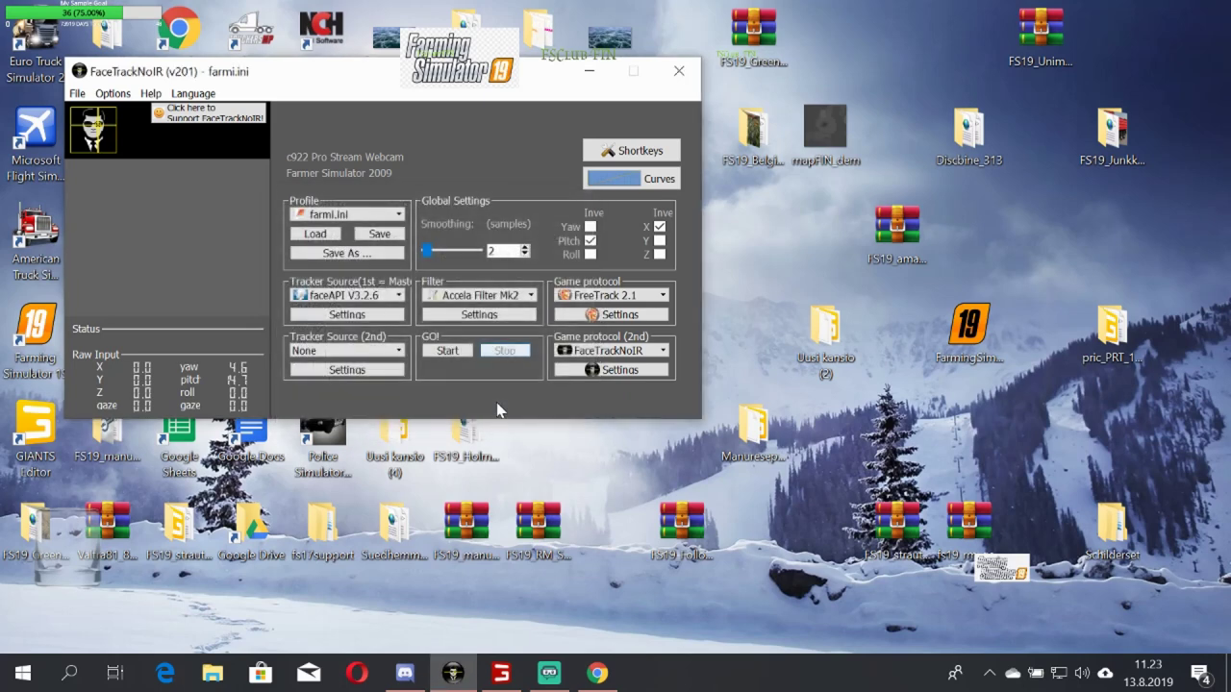
left_click(485, 316)
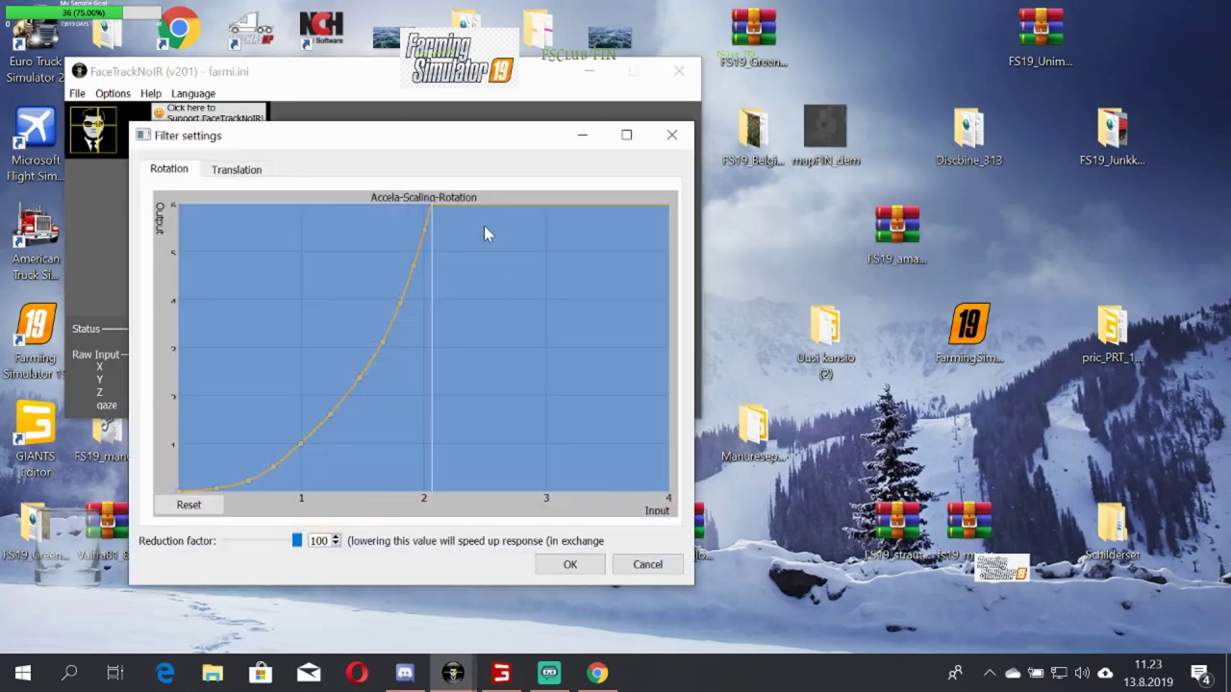
left_click(674, 137)
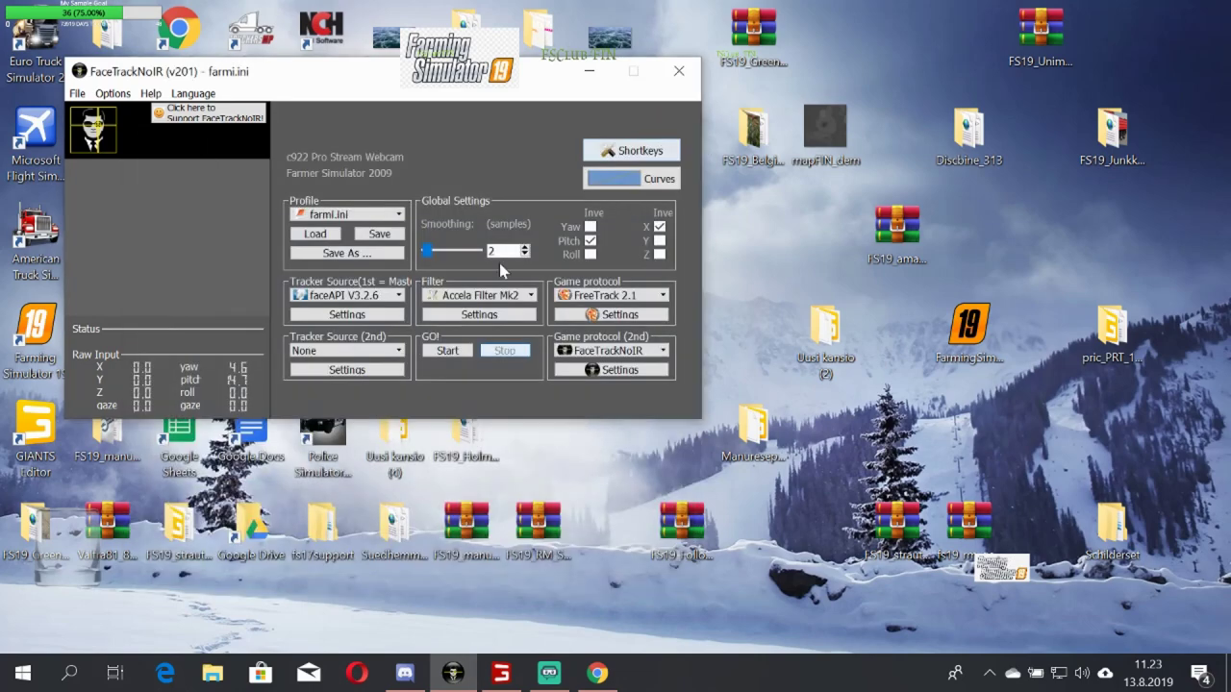
Set the FreeTrack 2.1 protocol's interface to use TrackIR and hide FreeTrack, and confirm its settings.
left_click(612, 315)
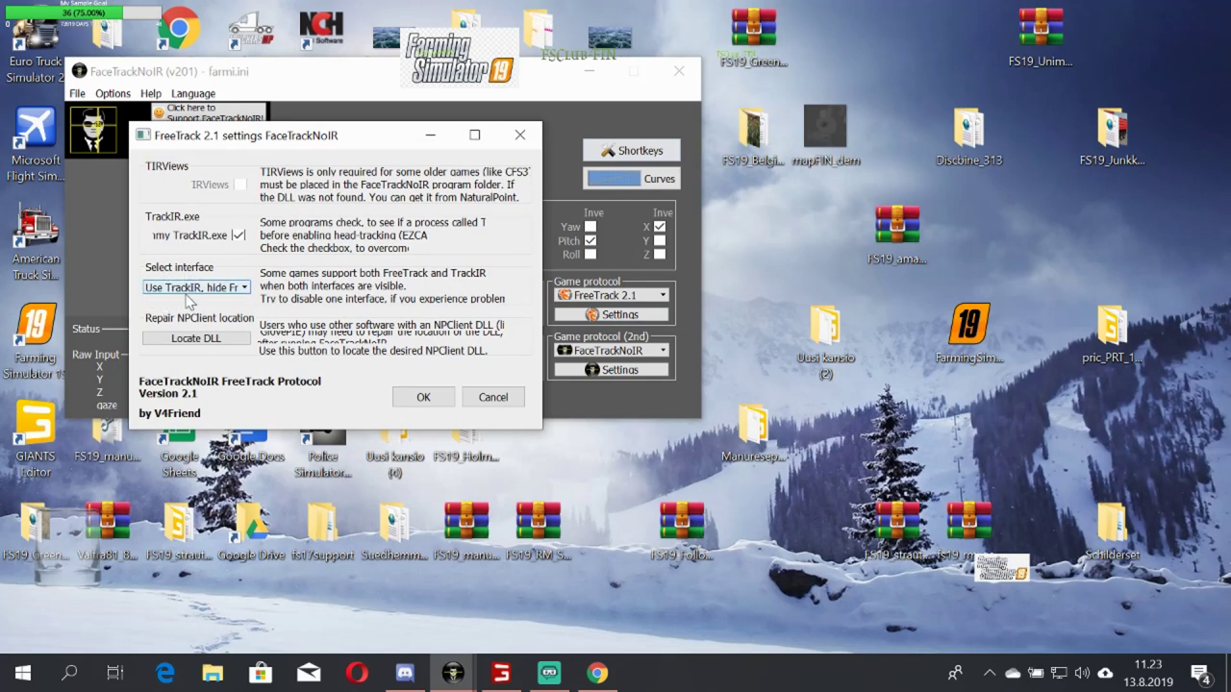
left_click(246, 292)
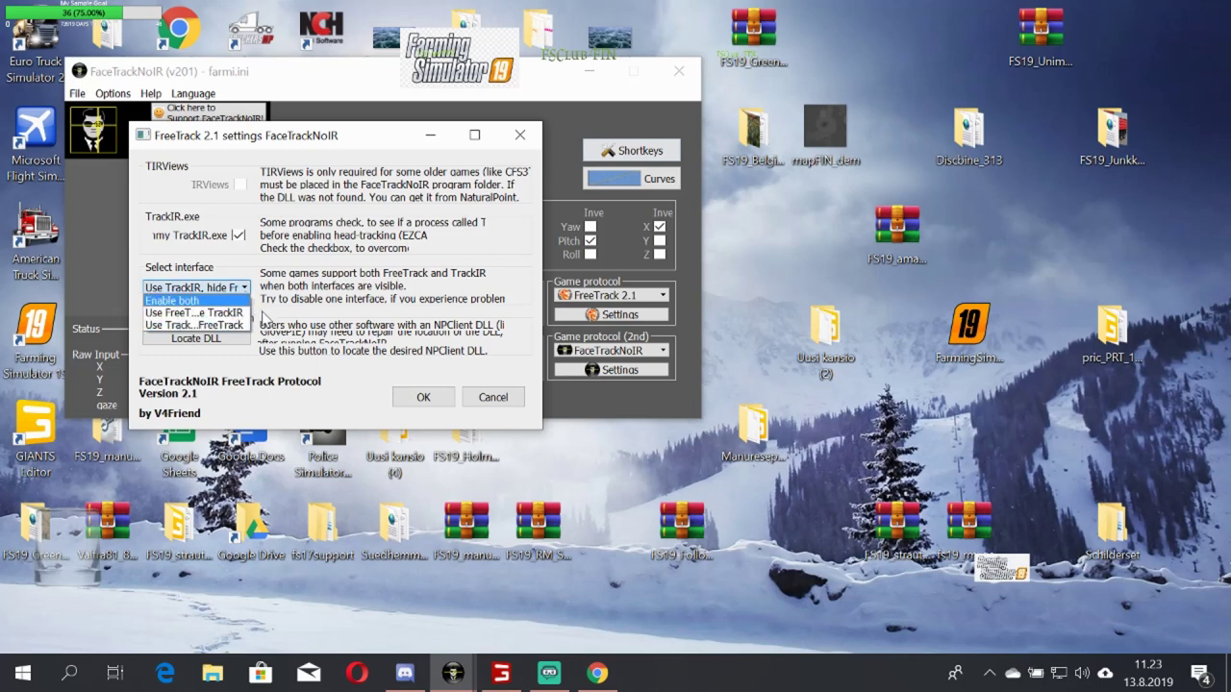
left_click(231, 332)
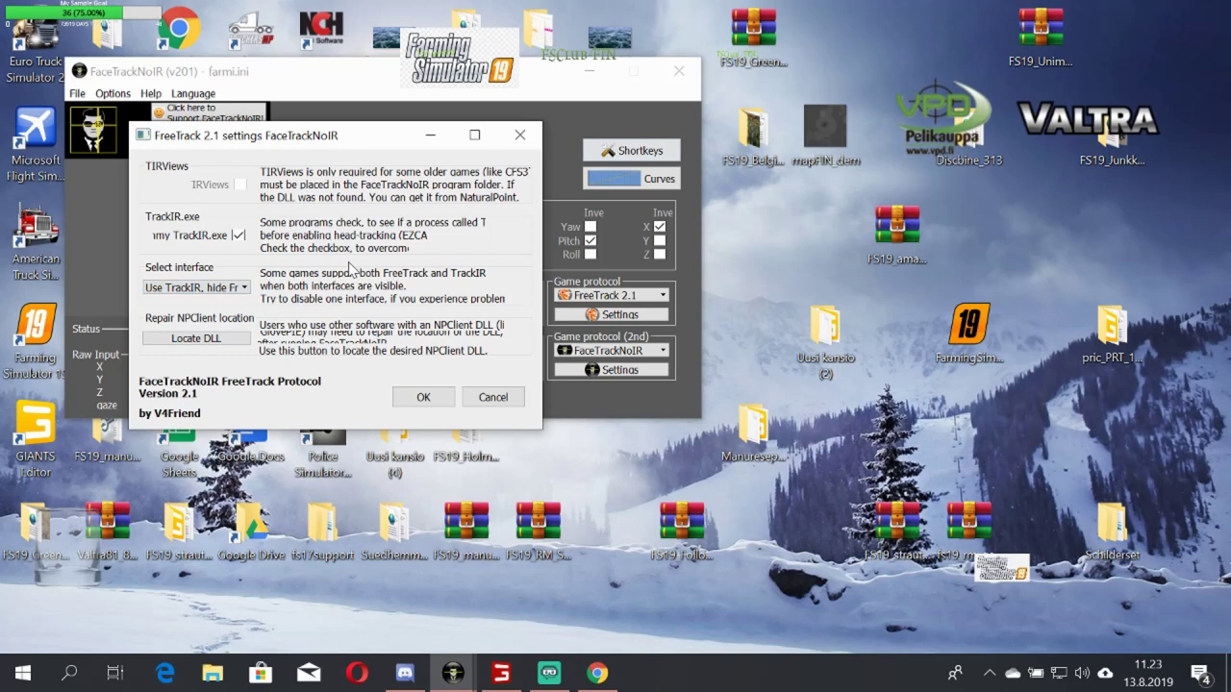
left_click(425, 397)
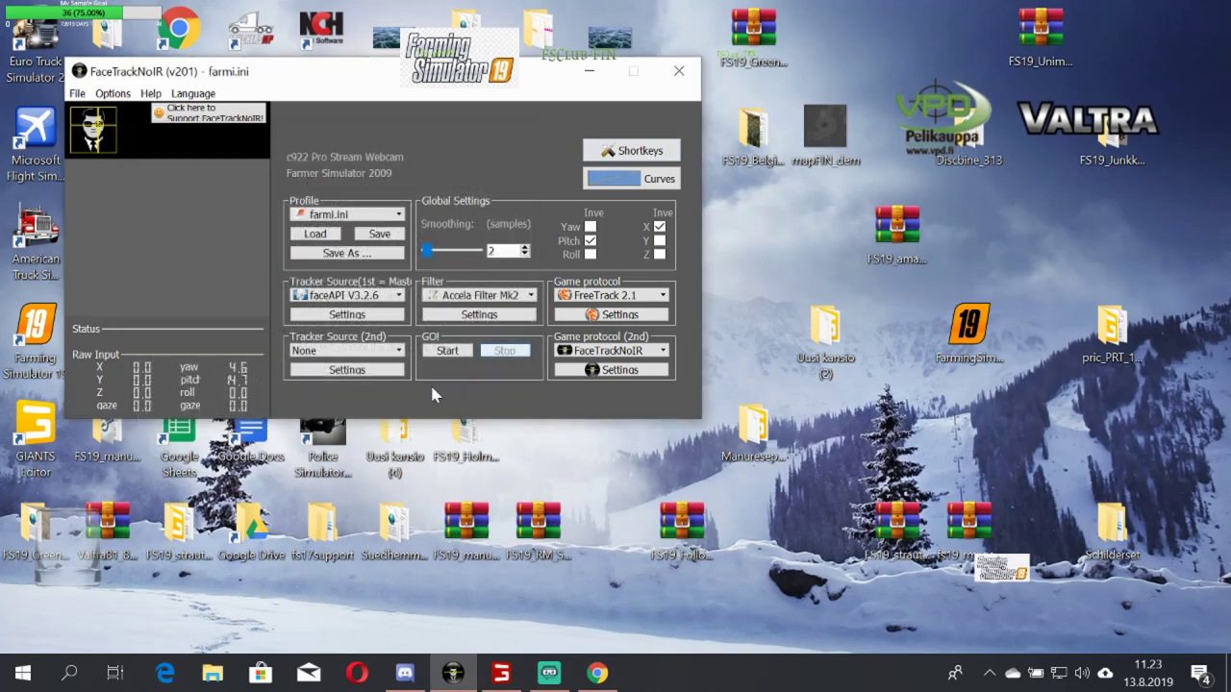
Check the second game protocol's remote PC address and port settings, and review the keyboard and mouse shortcuts.
left_click(624, 374)
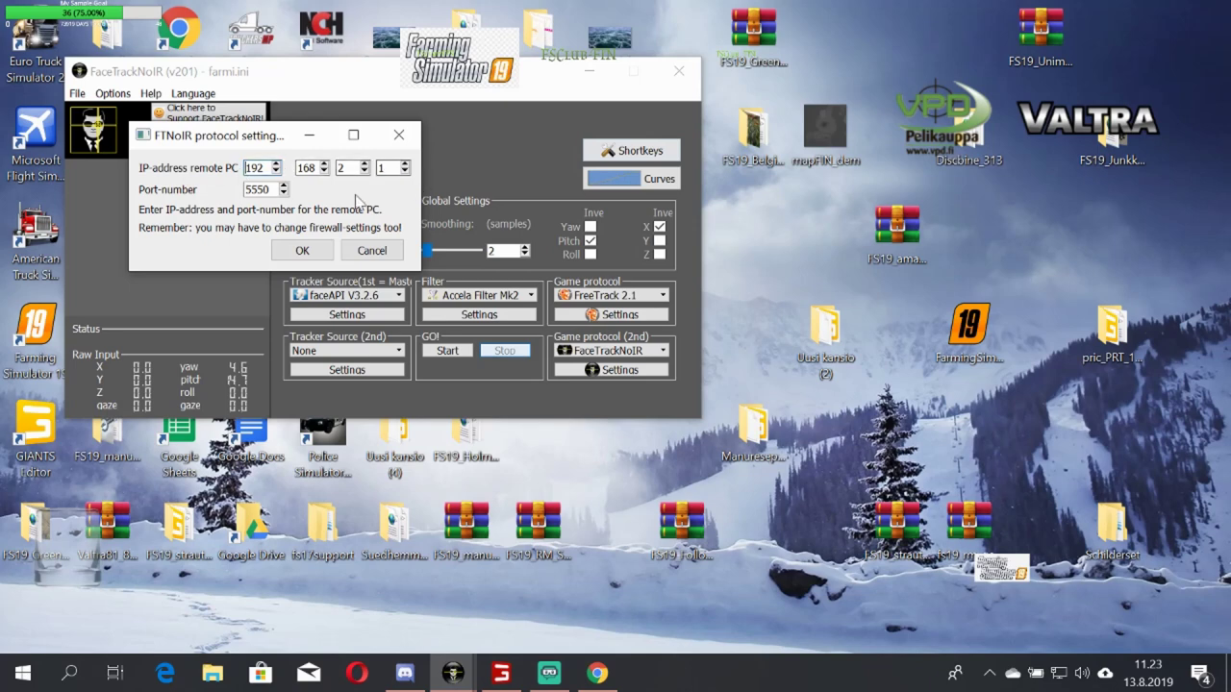
left_click(316, 252)
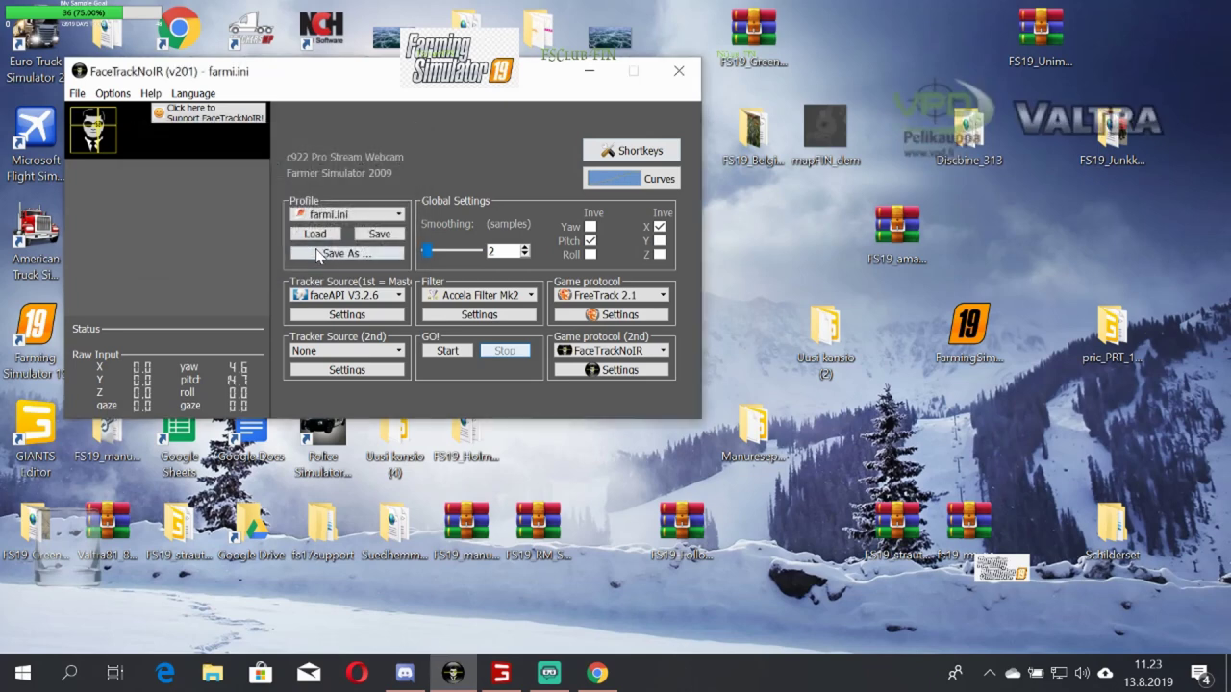
left_click(608, 149)
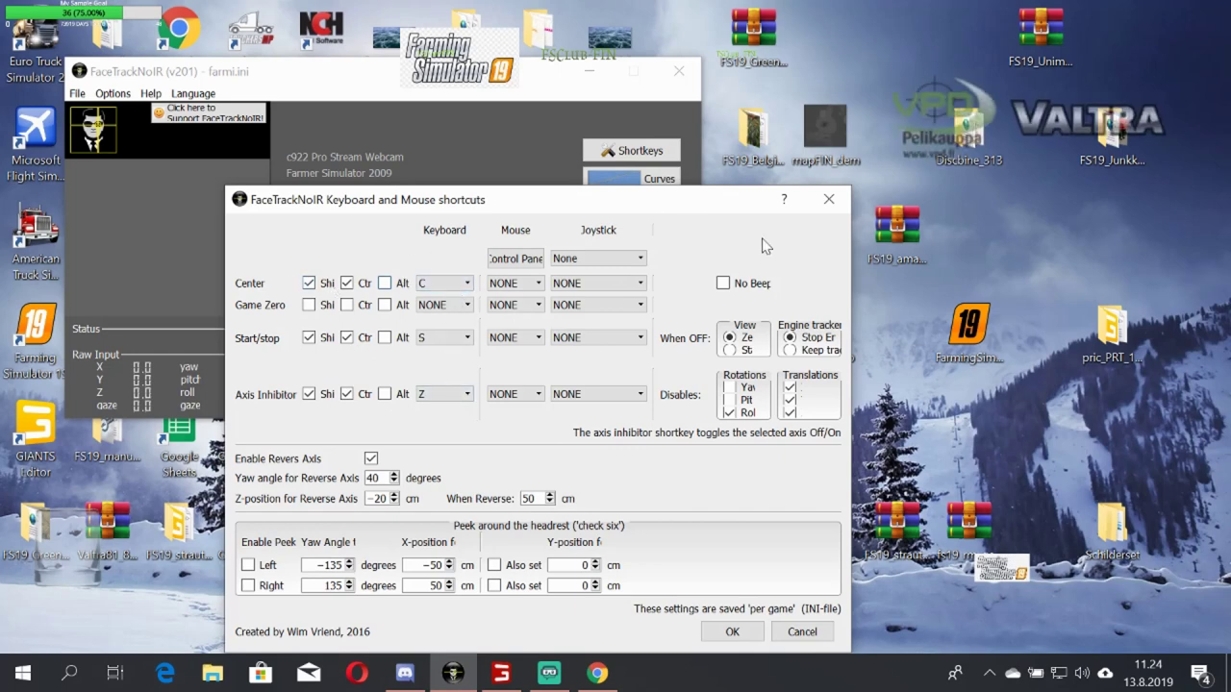
left_click(828, 201)
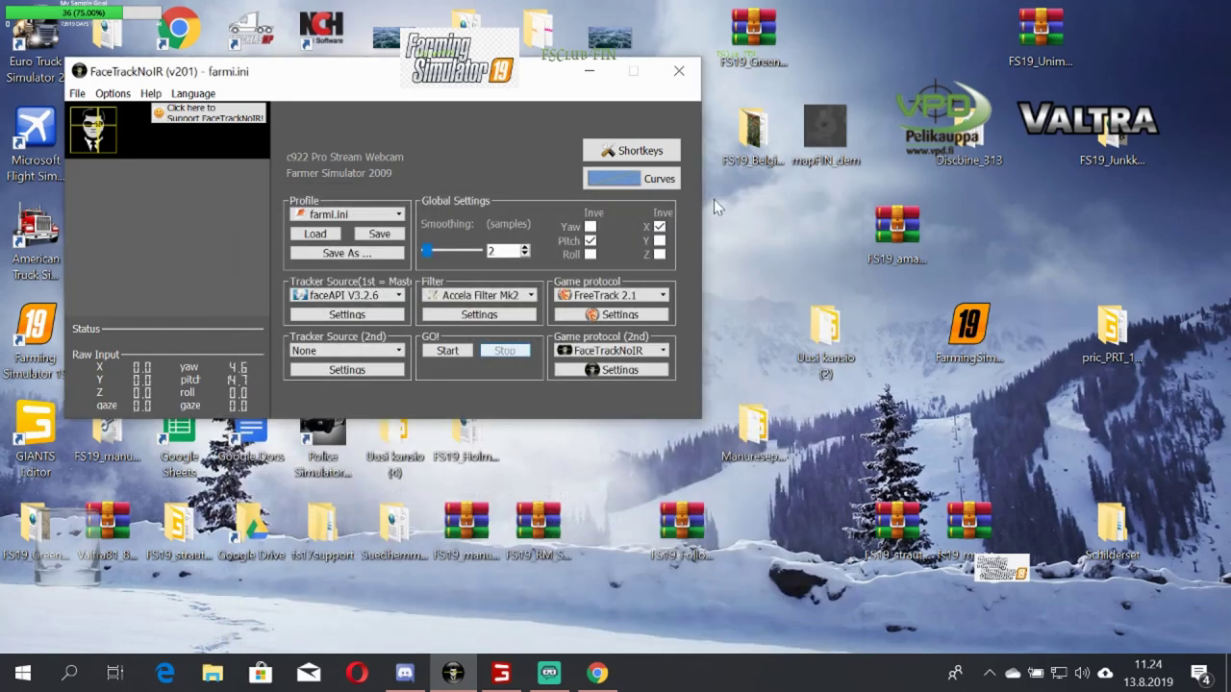
Open the tracking curves beside the main window and start the webcam head tracking.
left_click(626, 182)
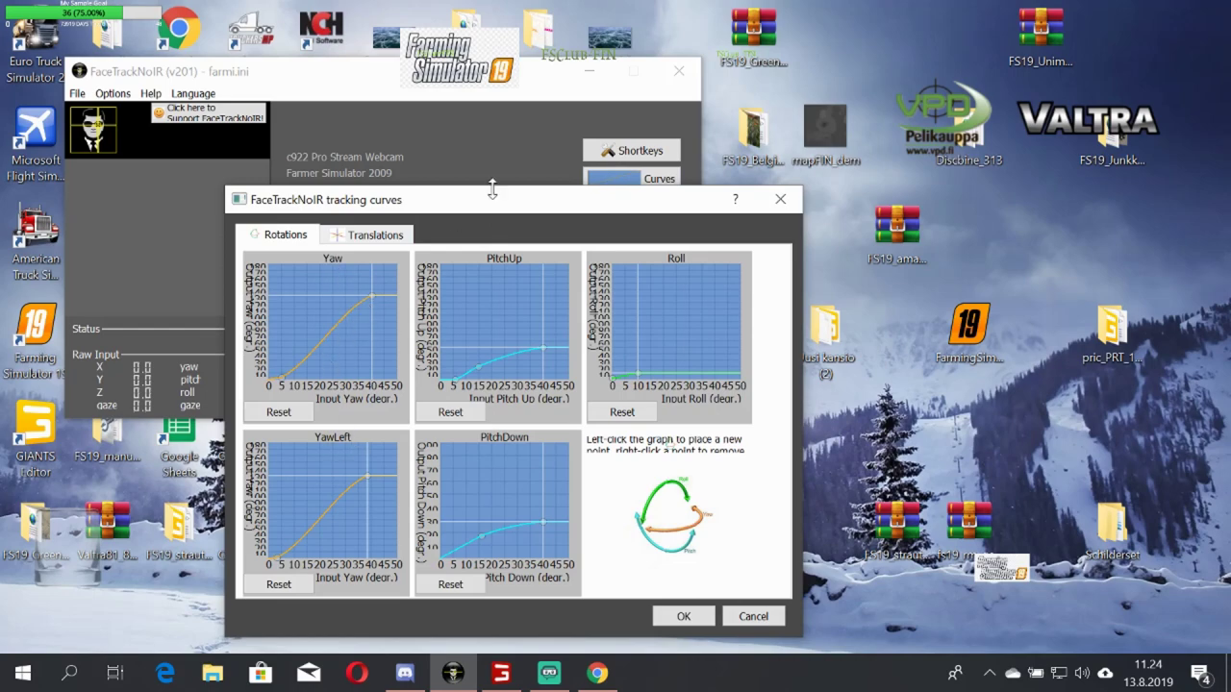
left_click_drag(512, 206, 925, 87)
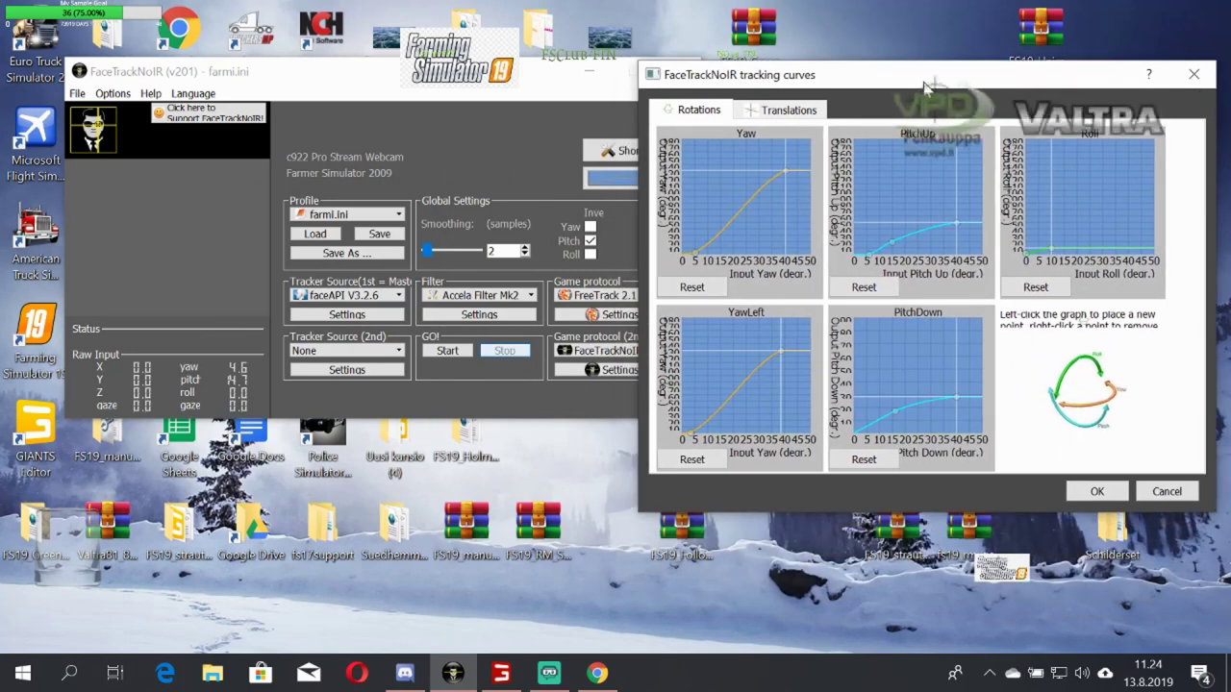
left_click(447, 350)
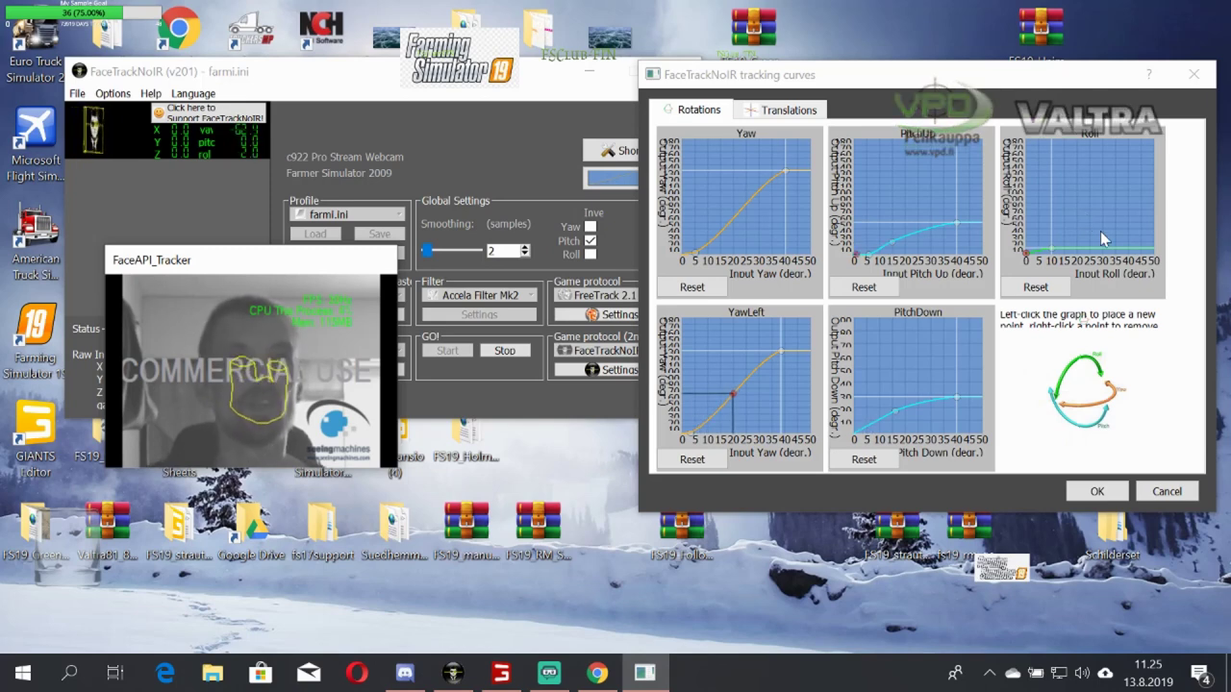
Review the translation and rotation curves, accept them, and switch to the running full-screen game.
left_click(791, 112)
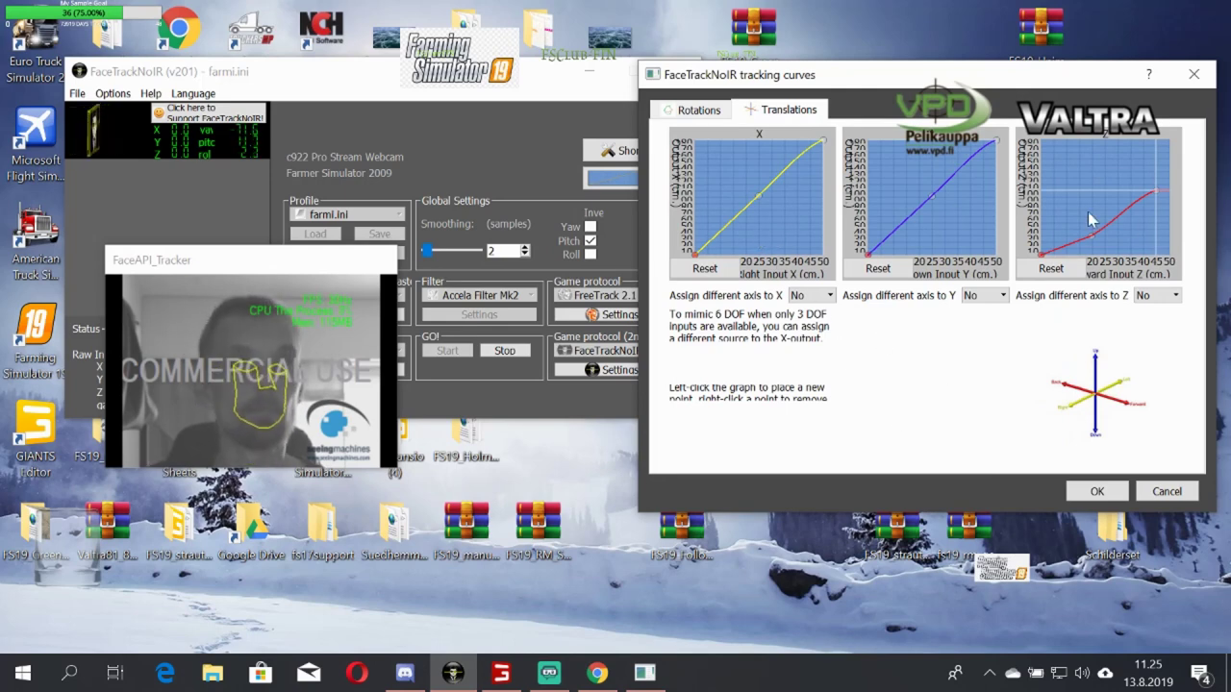
left_click(698, 110)
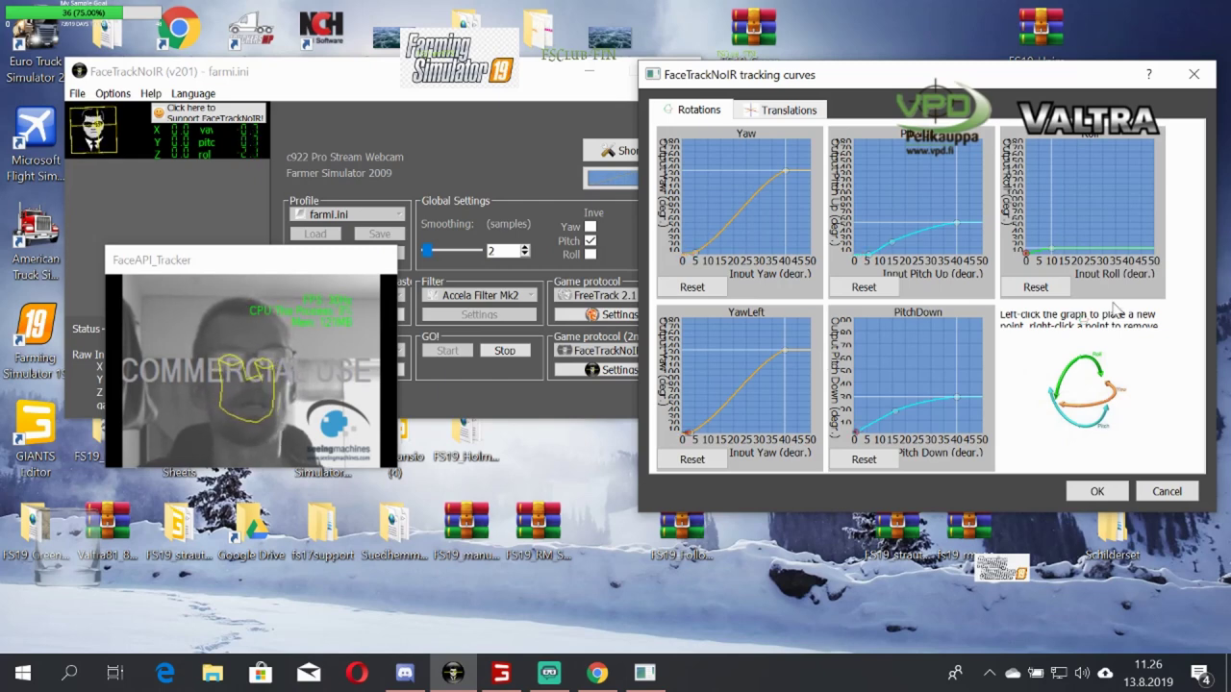
left_click(1098, 492)
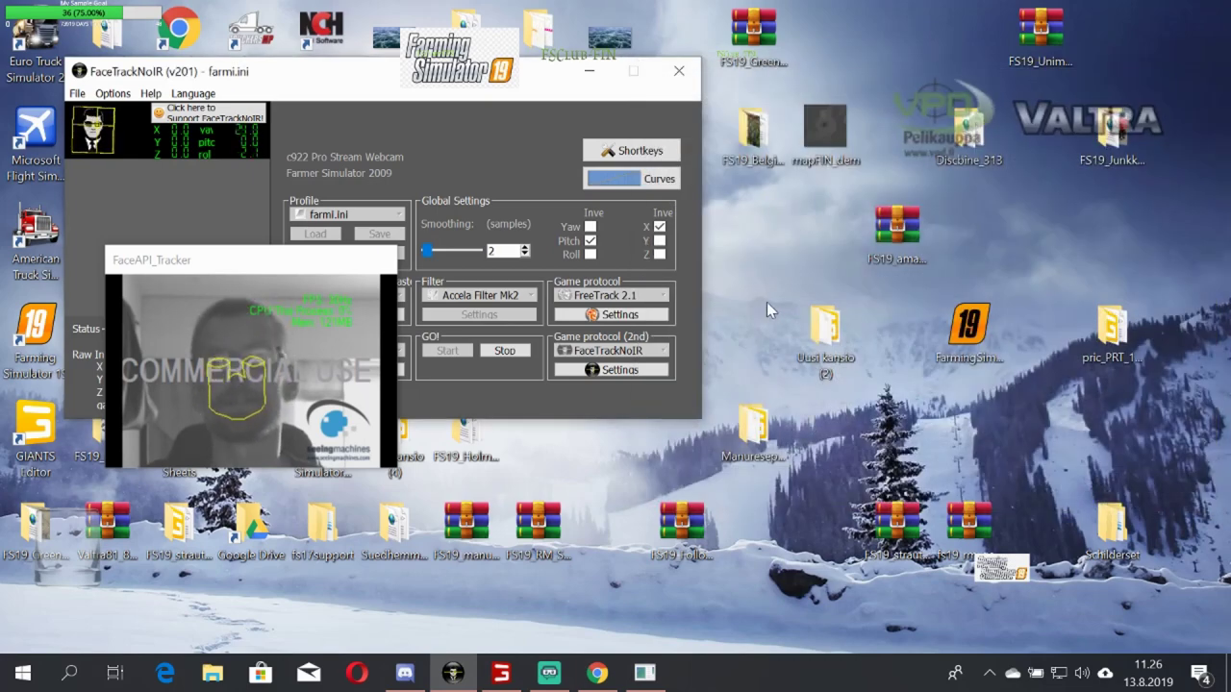
left_click(500, 673)
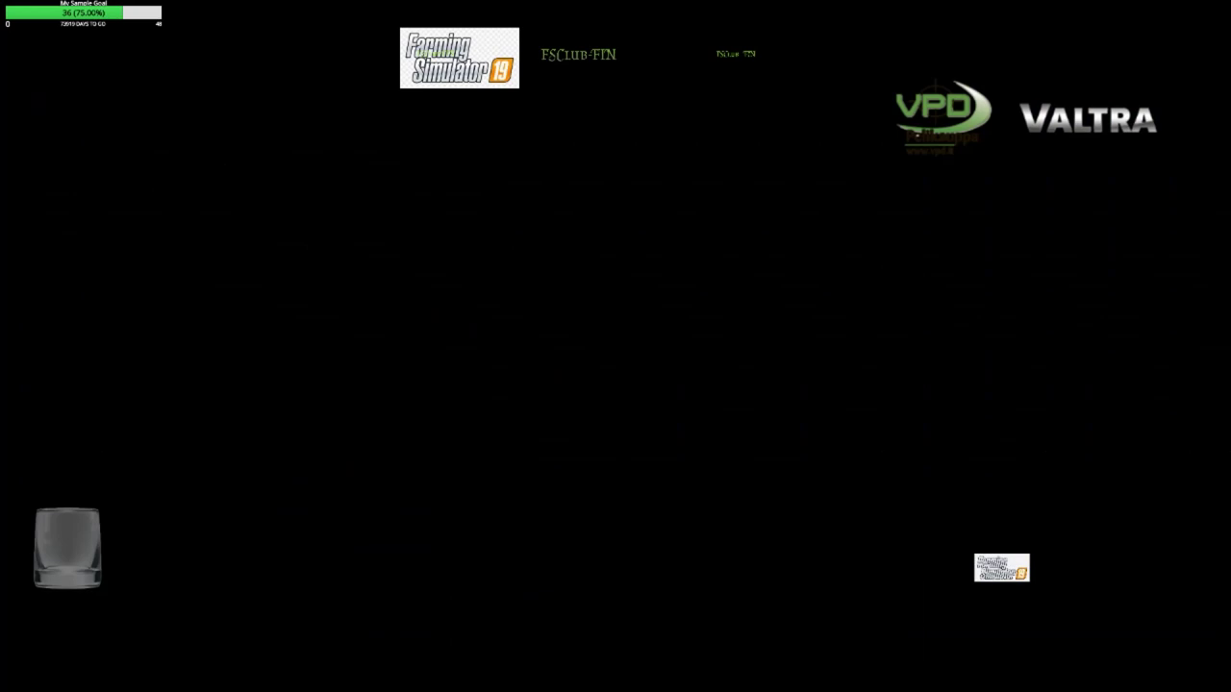